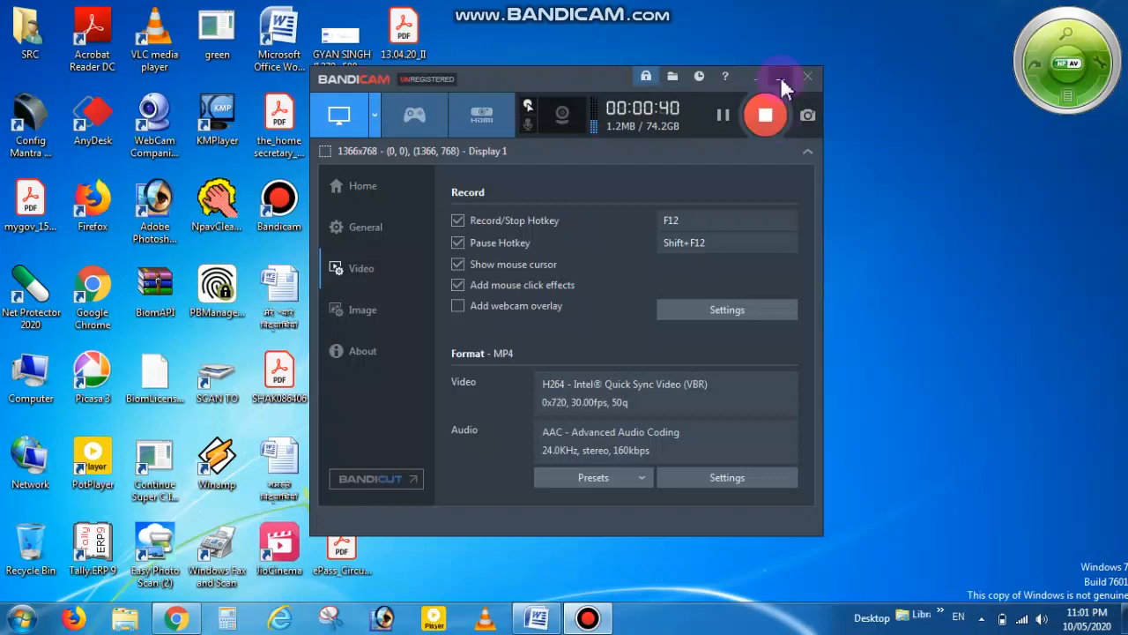
# Switch to the Word document containing the keyboard shortcut table and dismiss the Windows color scheme prompt.
pyautogui.click(782, 79)
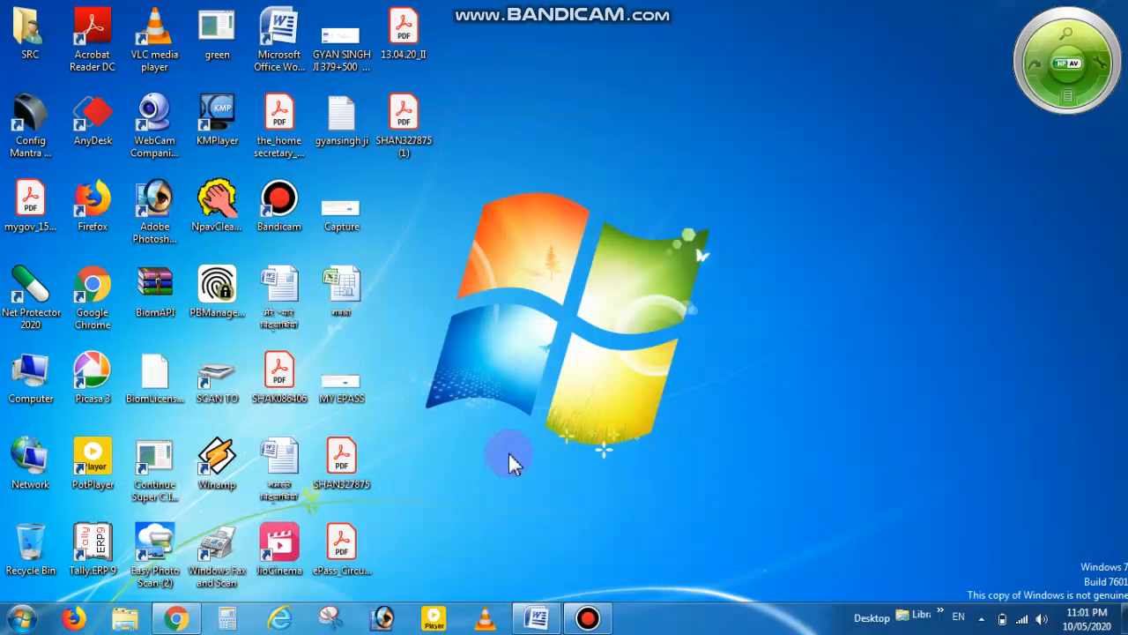
pyautogui.click(537, 617)
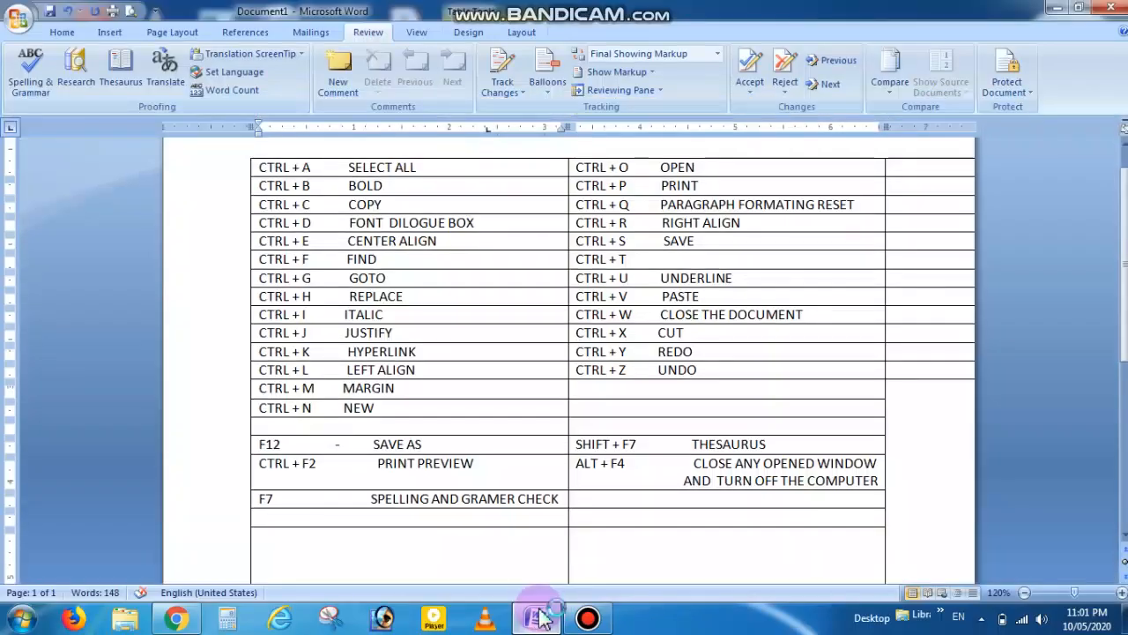
pyautogui.click(61, 33)
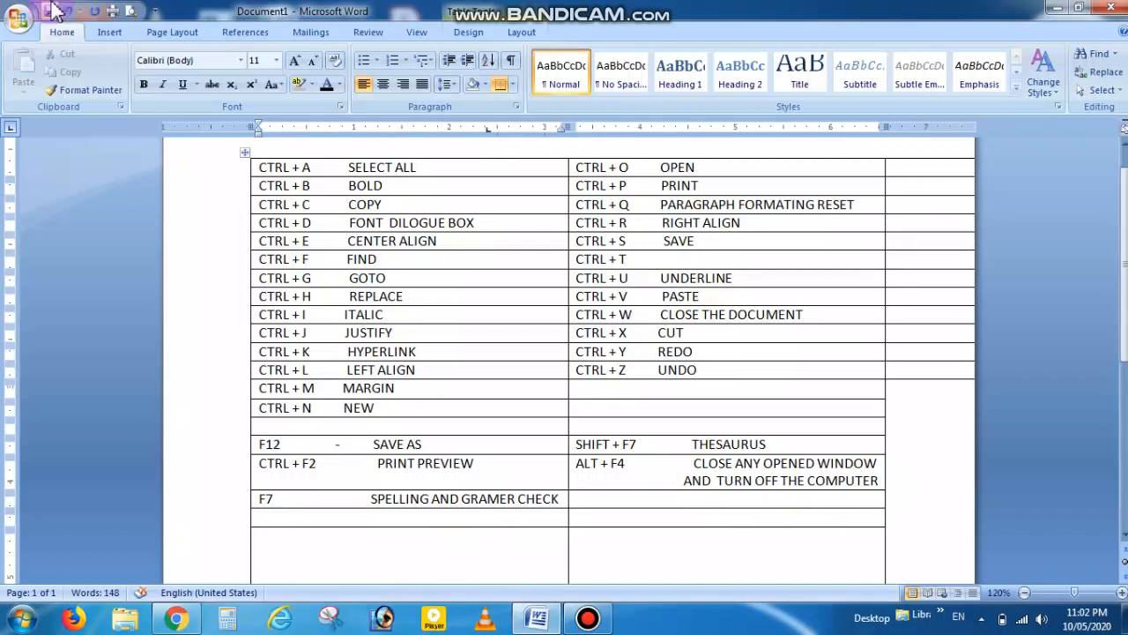
pyautogui.click(349, 173)
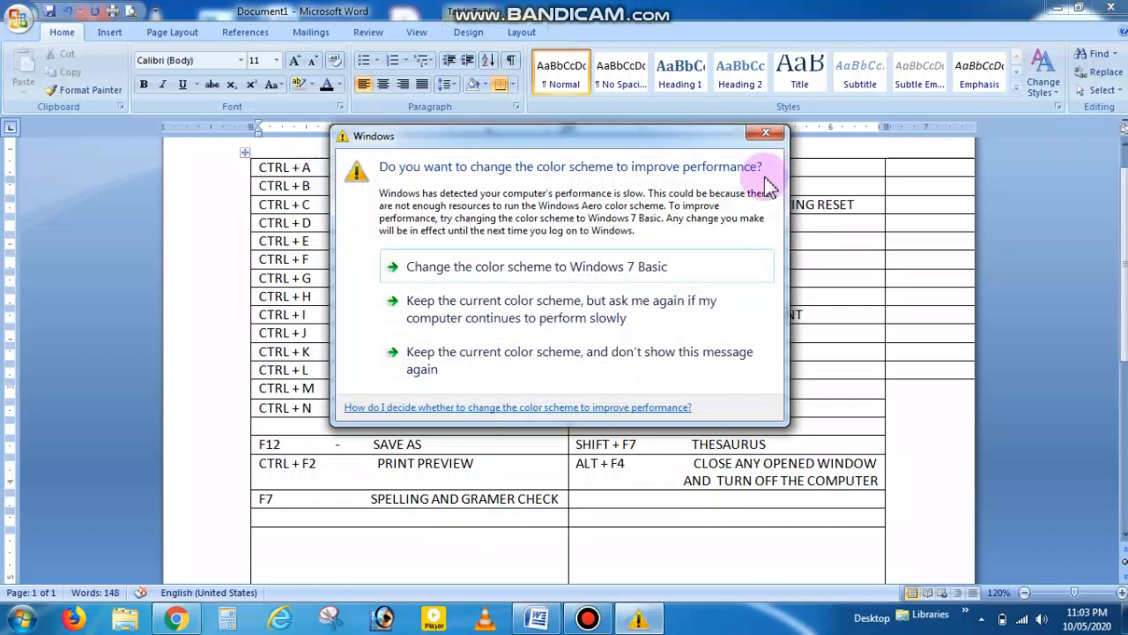
pyautogui.click(765, 133)
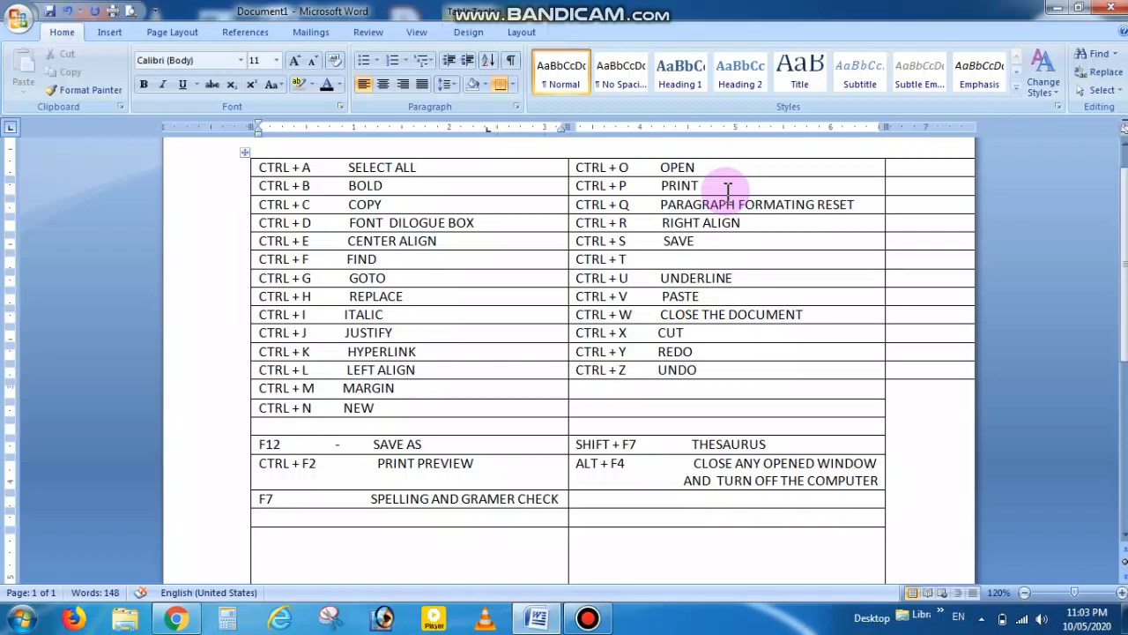
# Make all the text in the shortcut table document bold.
pyautogui.hotkey('ctrl', 'a')
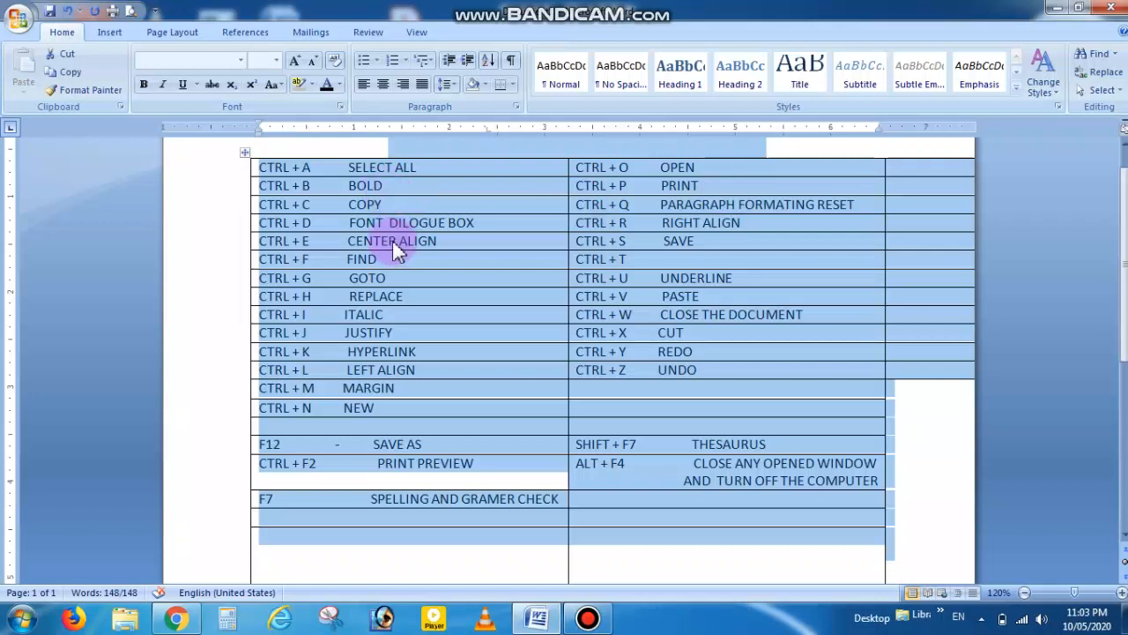
pyautogui.hotkey('ctrl', 'b')
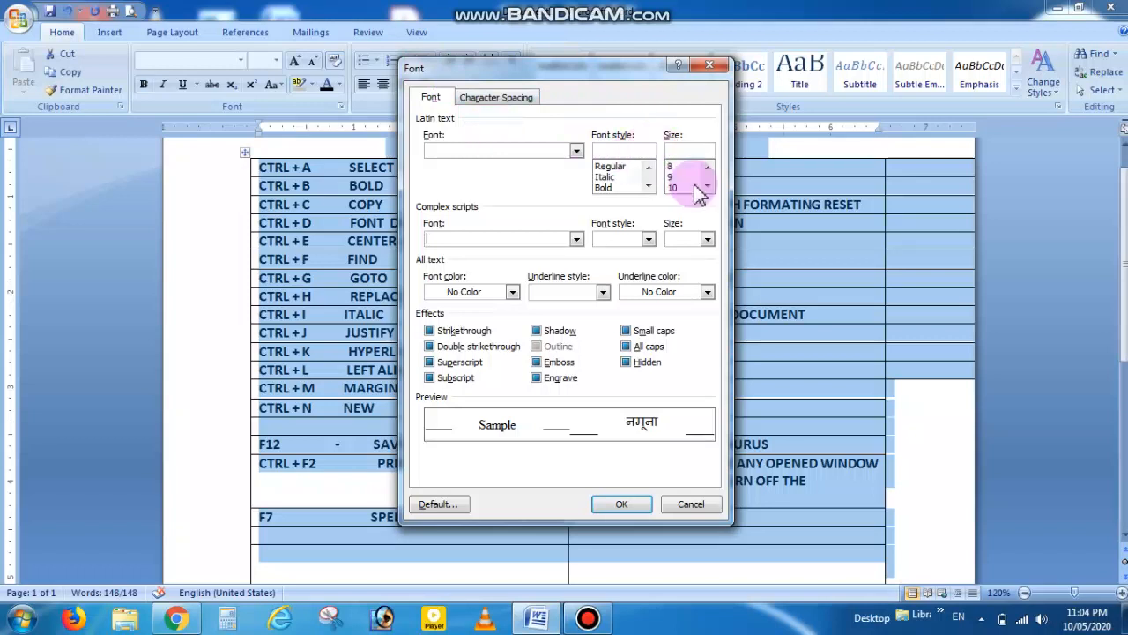
# Examine the font, underline style and underline color options in the Font dialog, close it without changes and deselect the text.
pyautogui.click(567, 240)
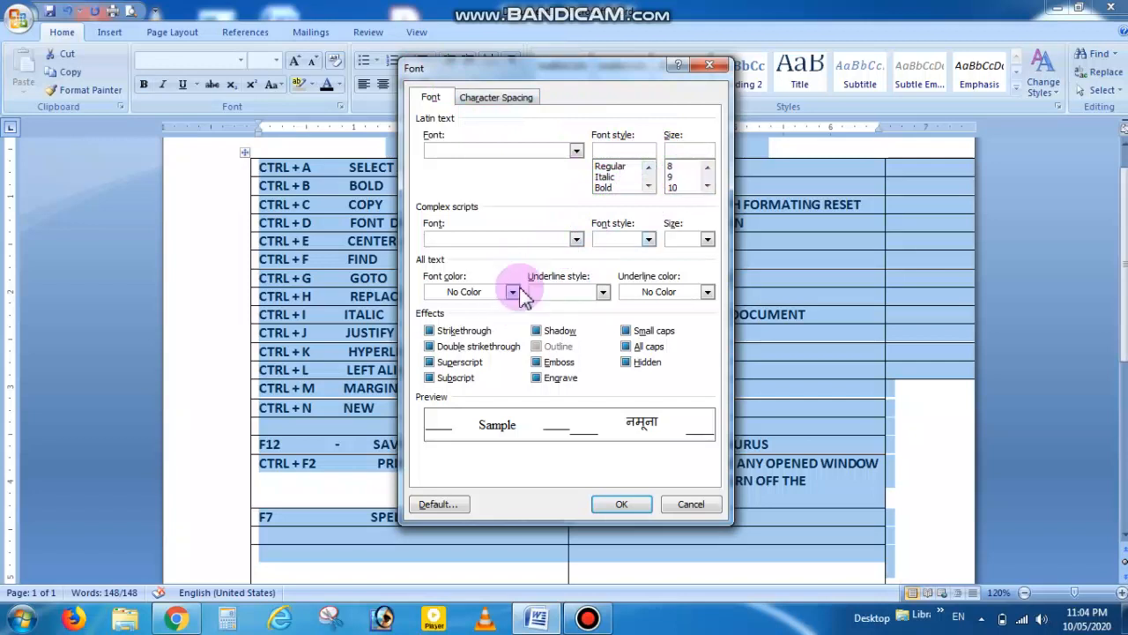
pyautogui.click(603, 293)
pyautogui.click(604, 293)
pyautogui.click(707, 294)
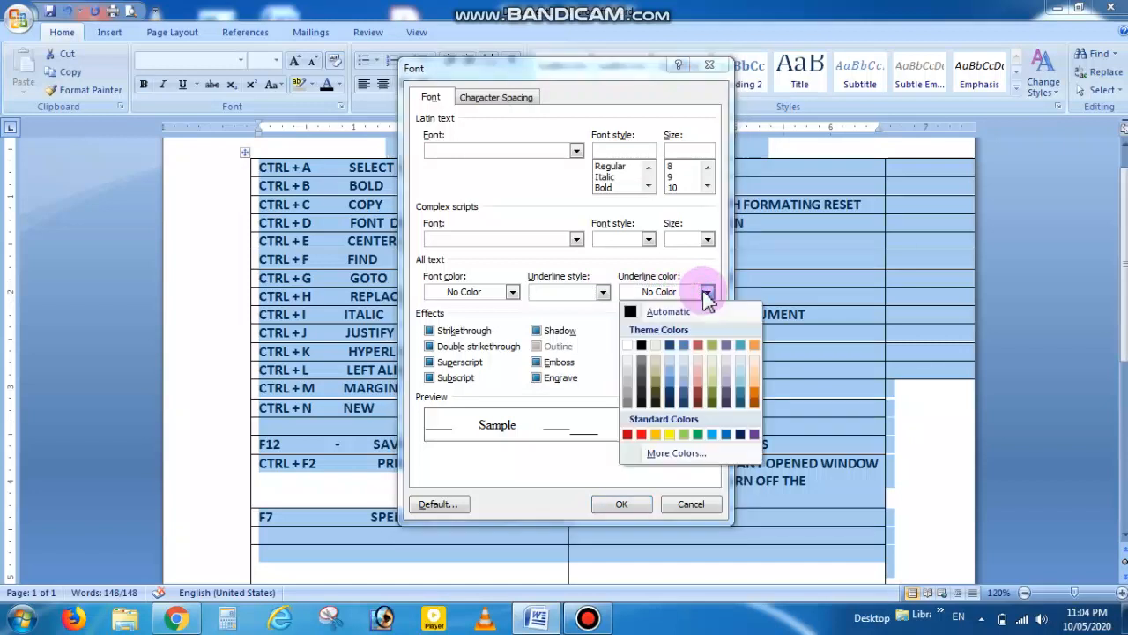
pyautogui.click(707, 293)
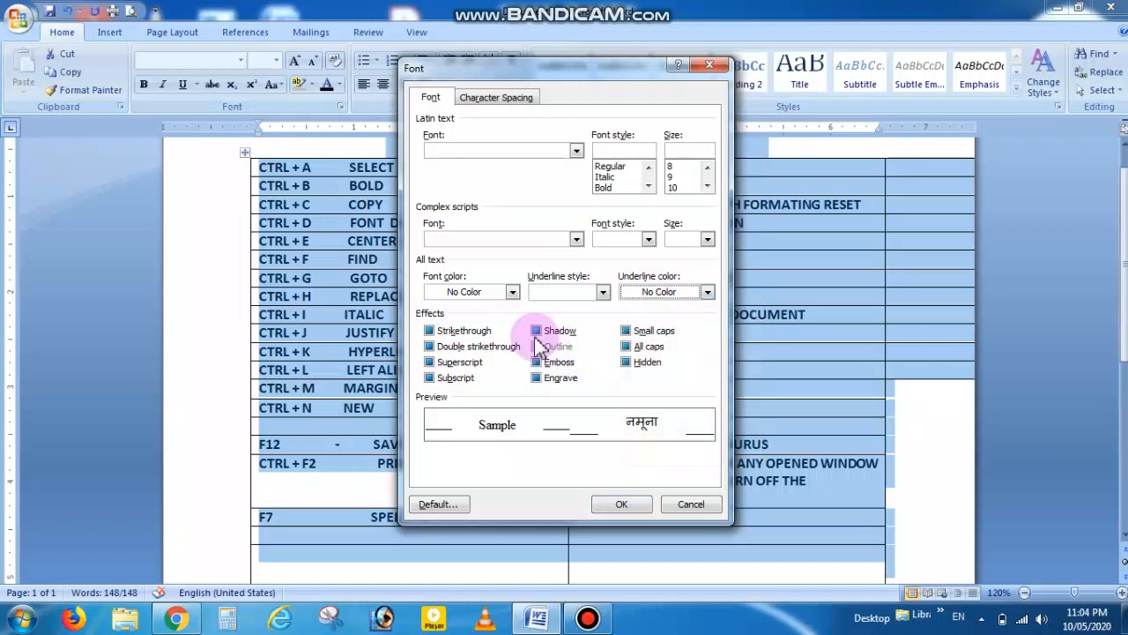
pyautogui.click(712, 68)
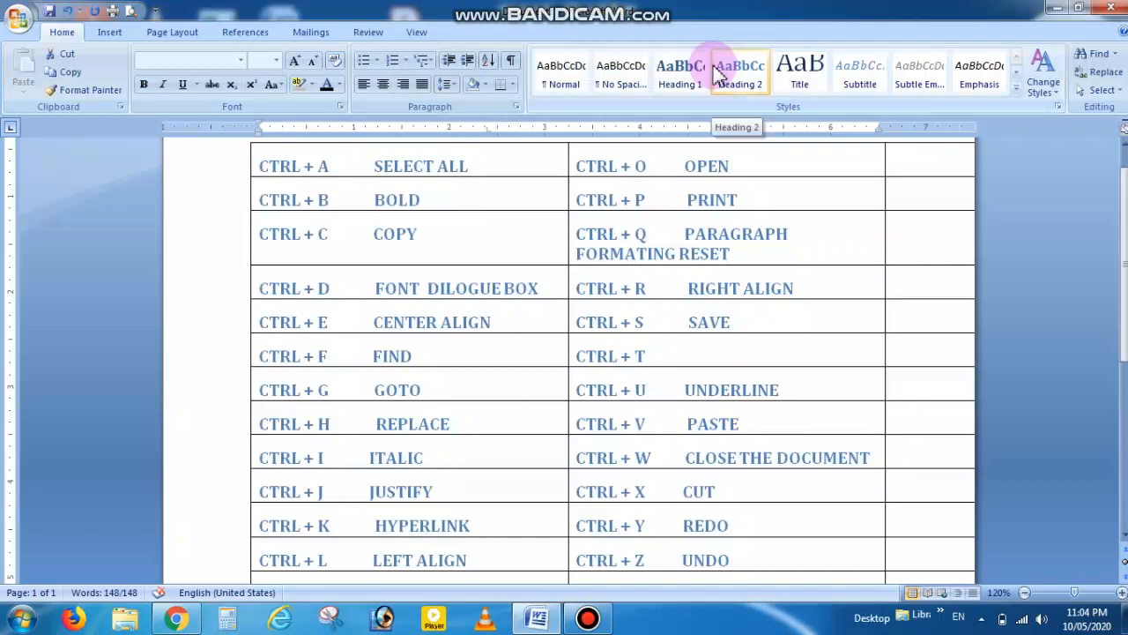
pyautogui.hotkey('ctrl', 'a')
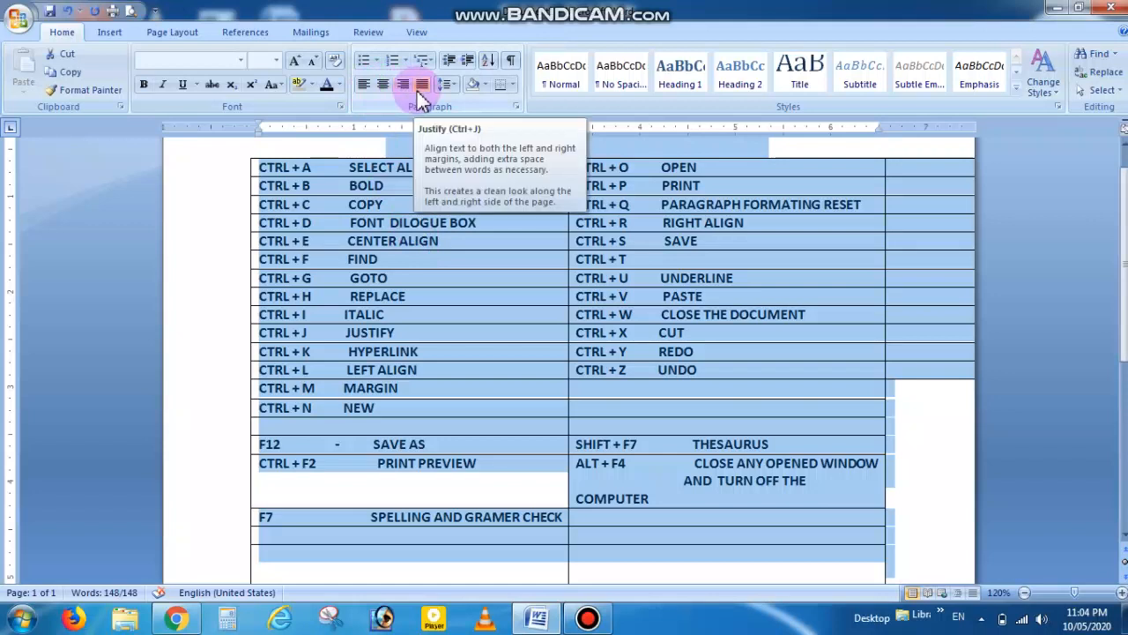
pyautogui.click(373, 246)
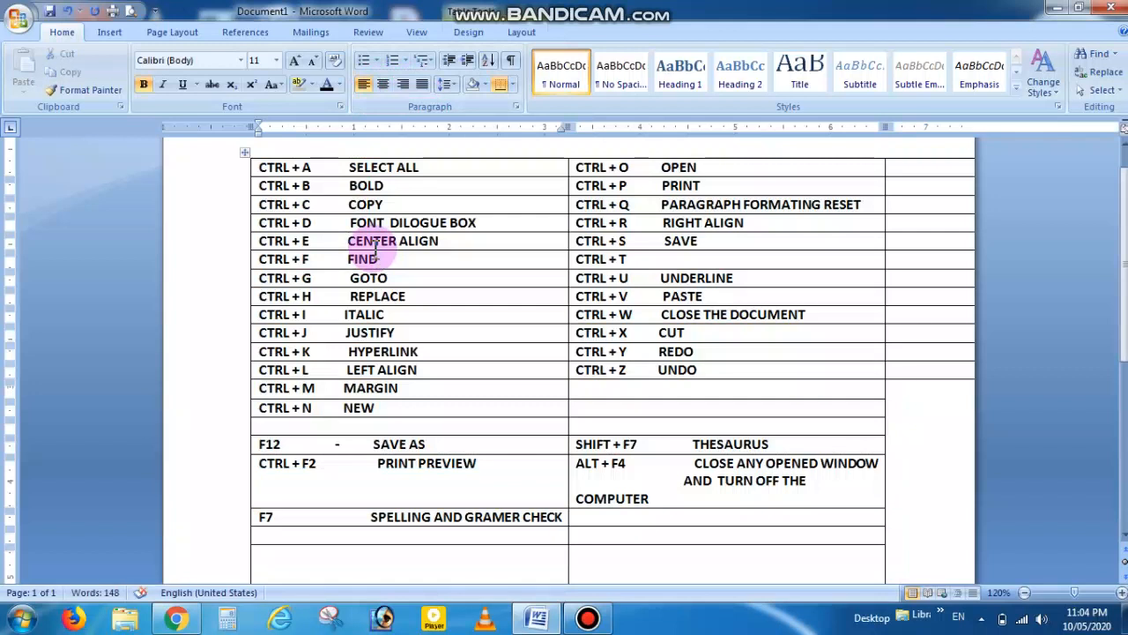
# Create a new blank document and enter the word "computer".
pyautogui.hotkey('ctrl', 'n')
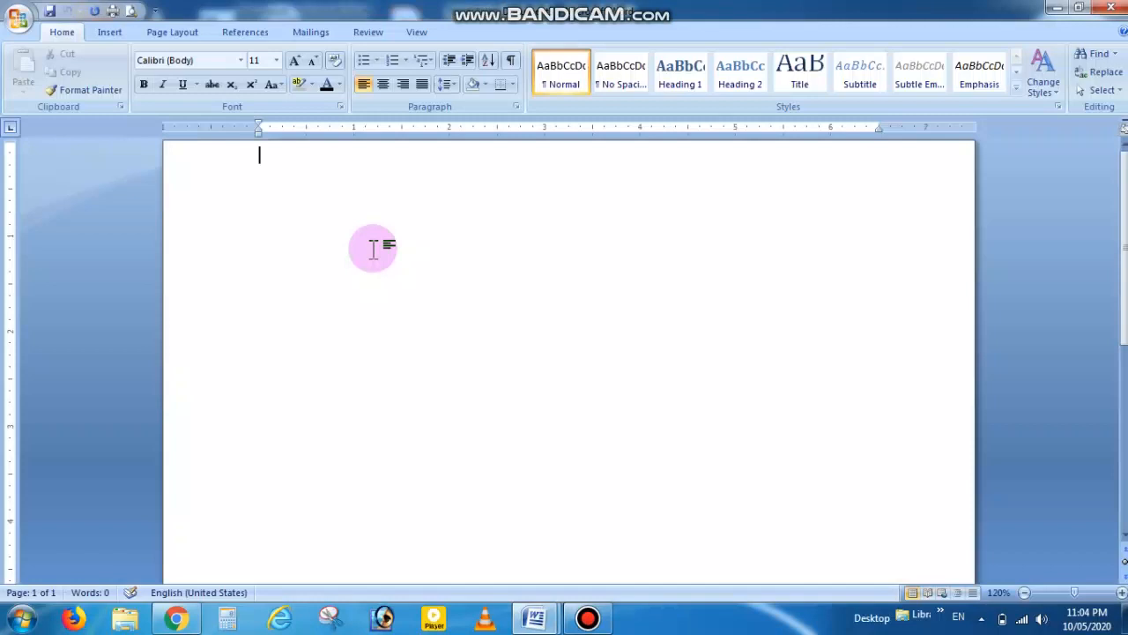
pyautogui.write('computer')
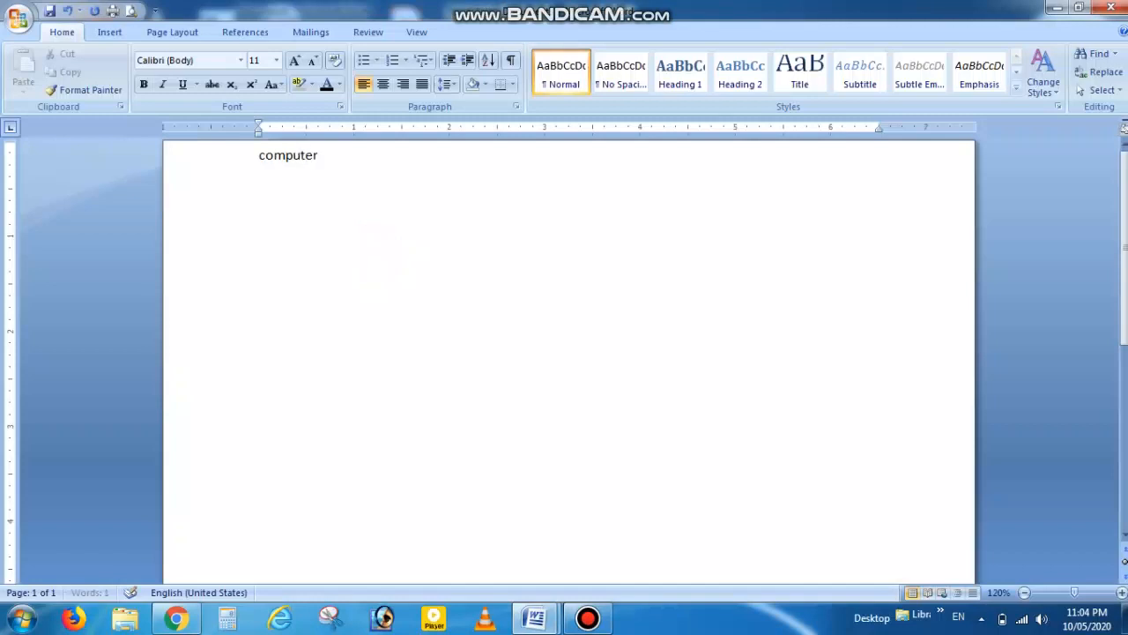
# Demonstrate center, left and right alignment on the word "computer", finishing with justified alignment.
pyautogui.hotkey('ctrl', 'a')
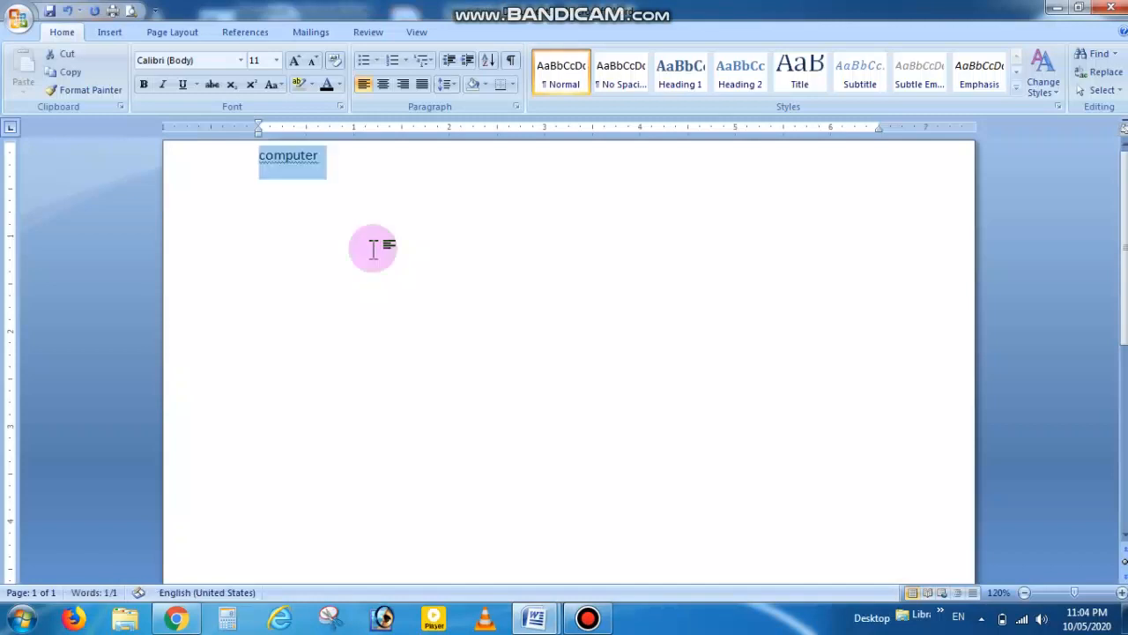
pyautogui.hotkey('ctrl', 'e')
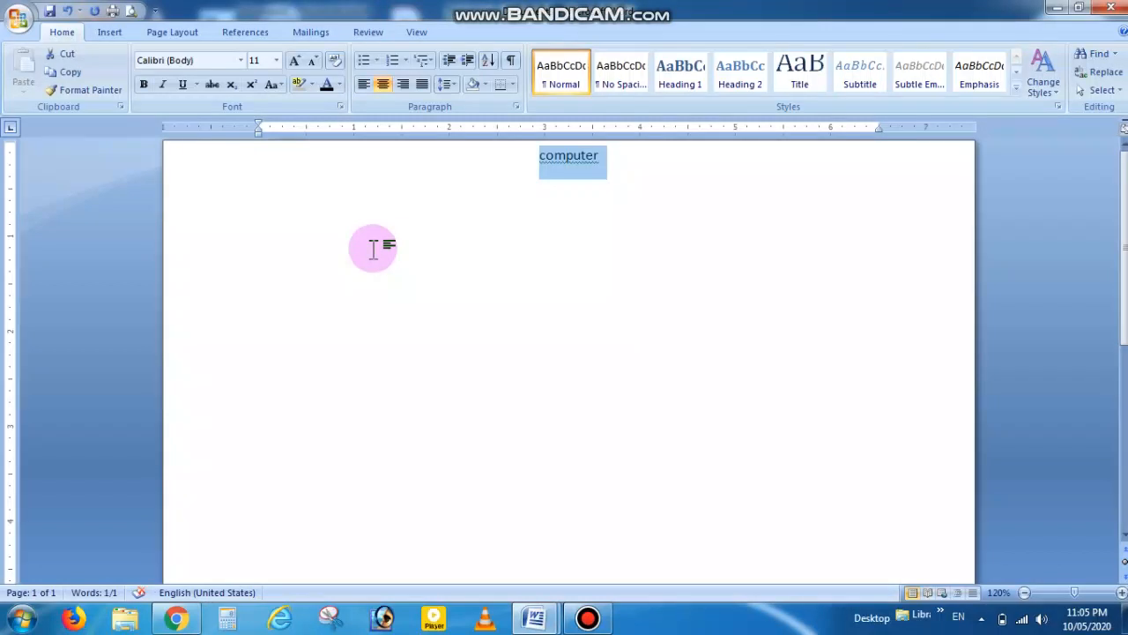
pyautogui.hotkey('ctrl', 'l')
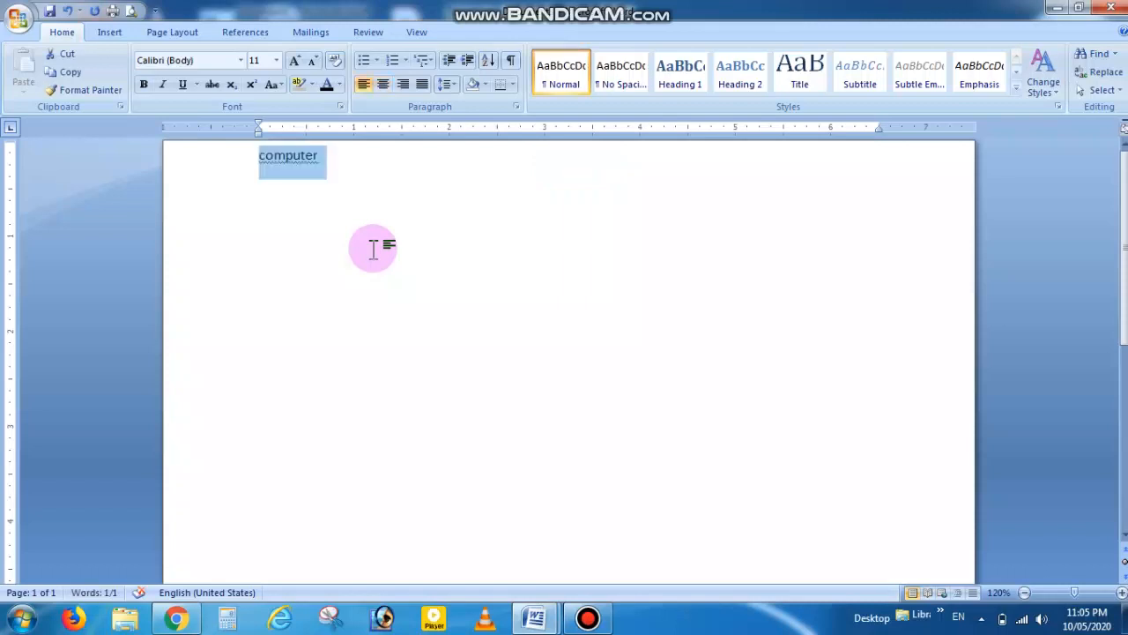
pyautogui.hotkey('ctrl', 'e')
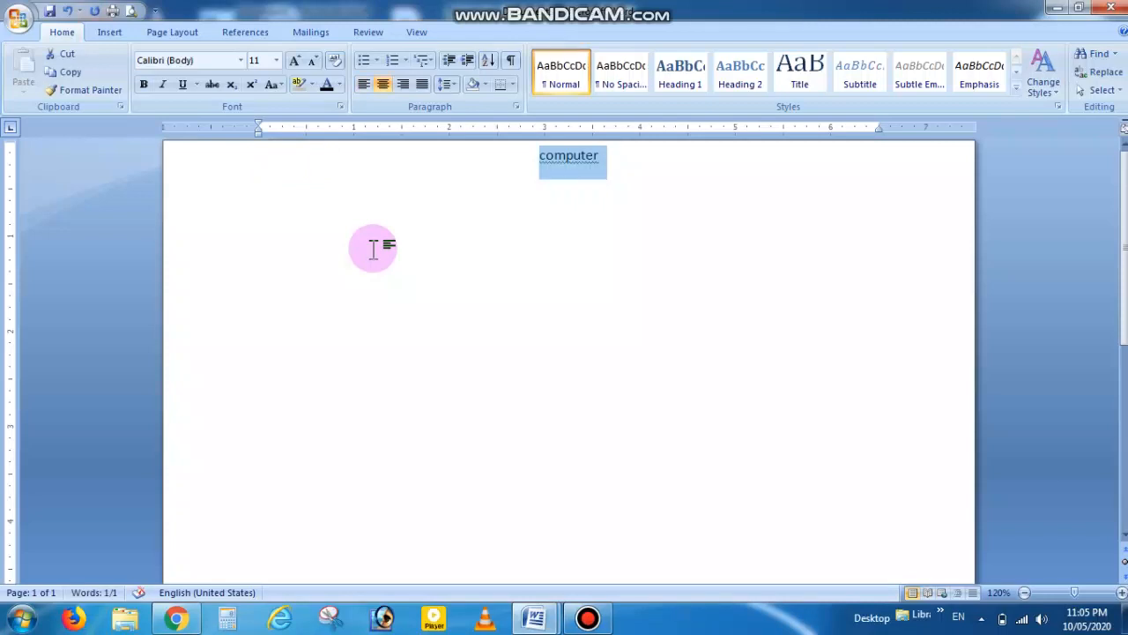
pyautogui.hotkey('ctrl', 'r')
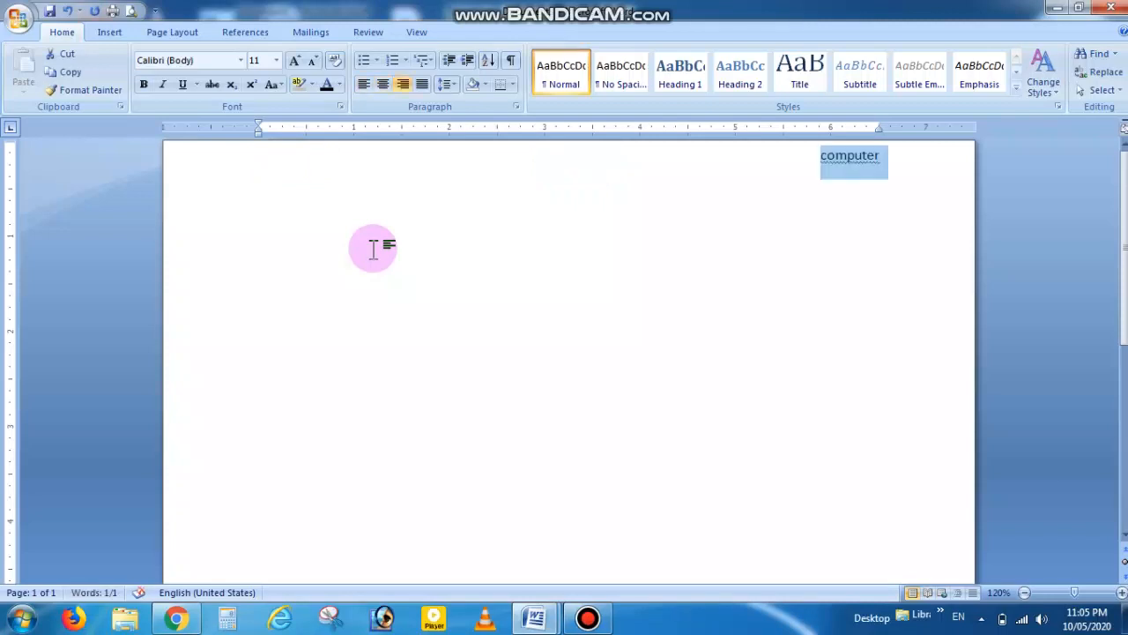
pyautogui.hotkey('ctrl', 'j')
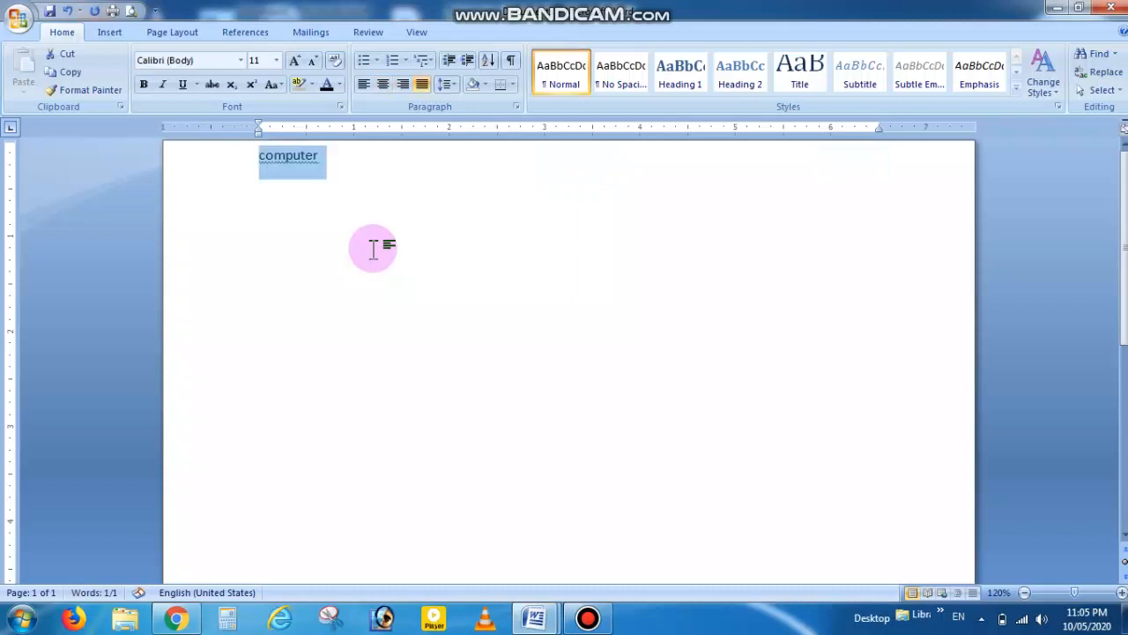
# Return to the shortcut table document, view the Replace options of Find and Replace, and close the dialog without replacing anything.
pyautogui.moveTo(532, 622)
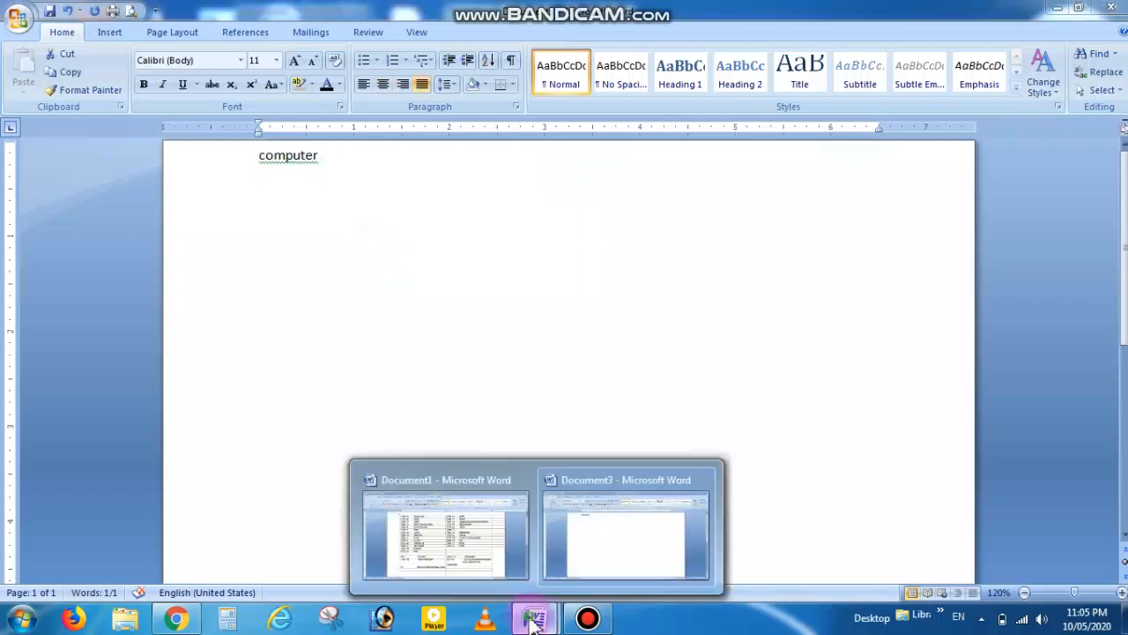
pyautogui.click(482, 543)
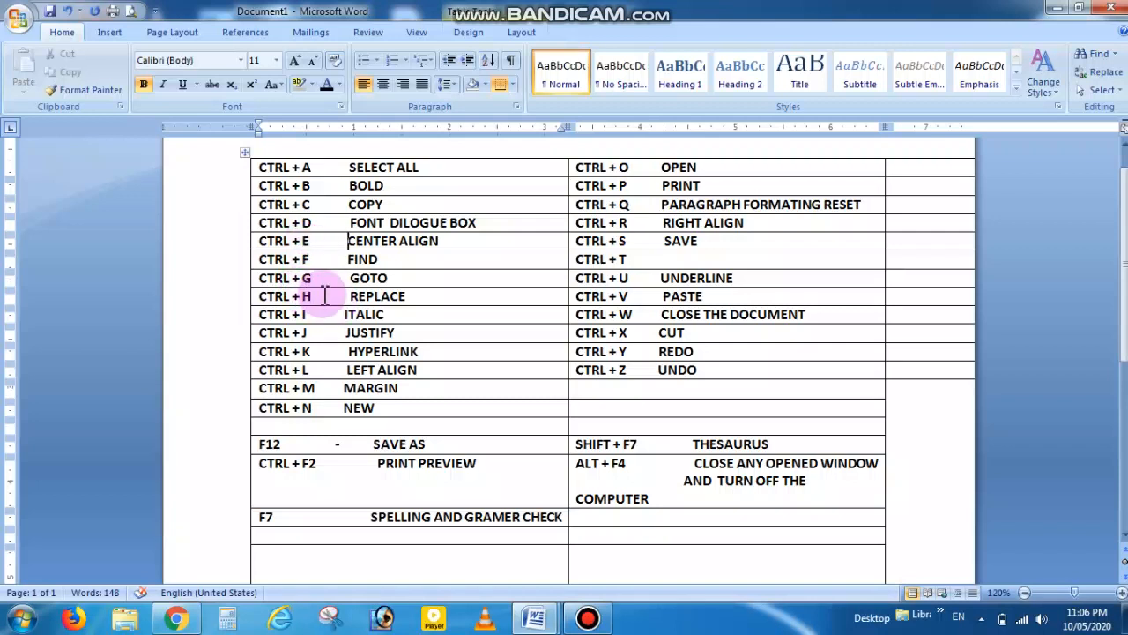
pyautogui.hotkey('ctrl', 'h')
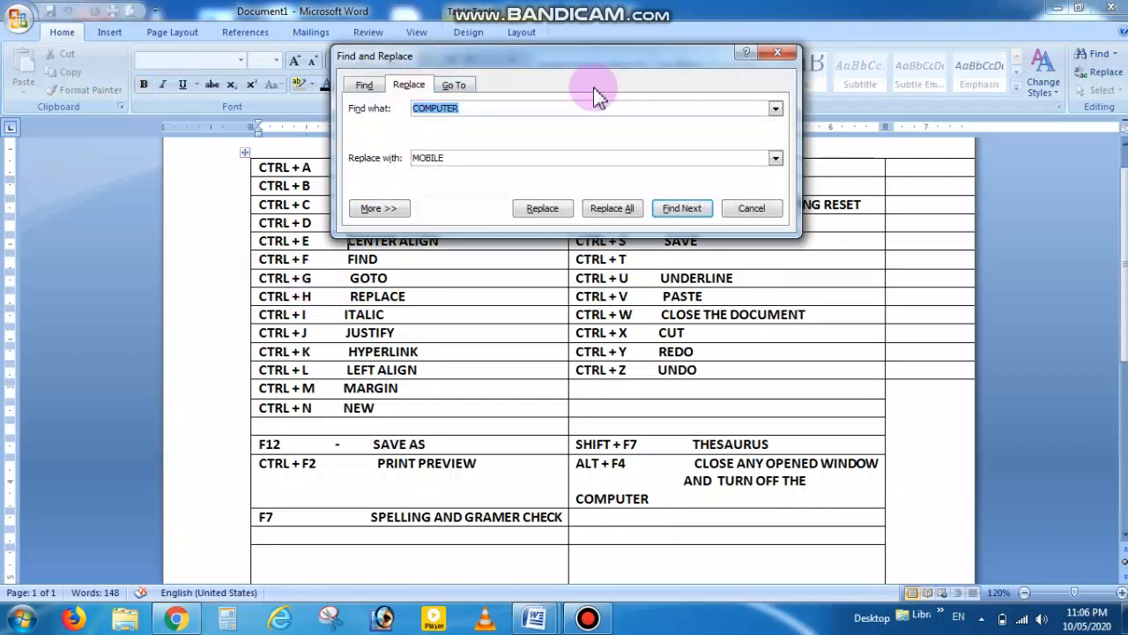
pyautogui.click(776, 56)
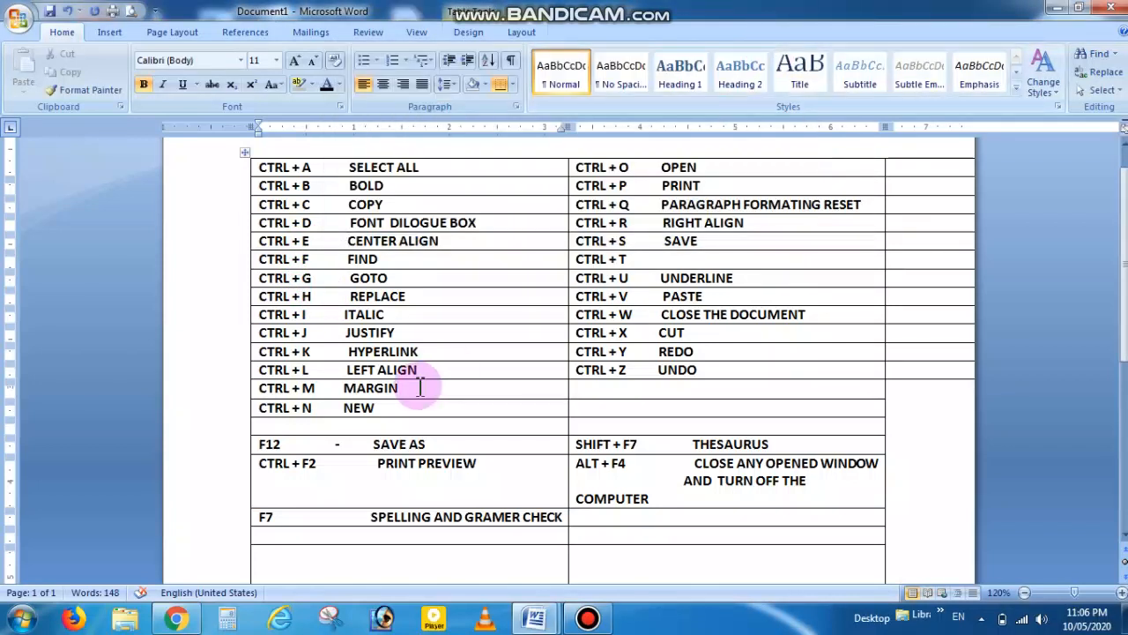
# Italicize the word "ITALIC" in the CTRL + I row of the table.
pyautogui.doubleClick(368, 314)
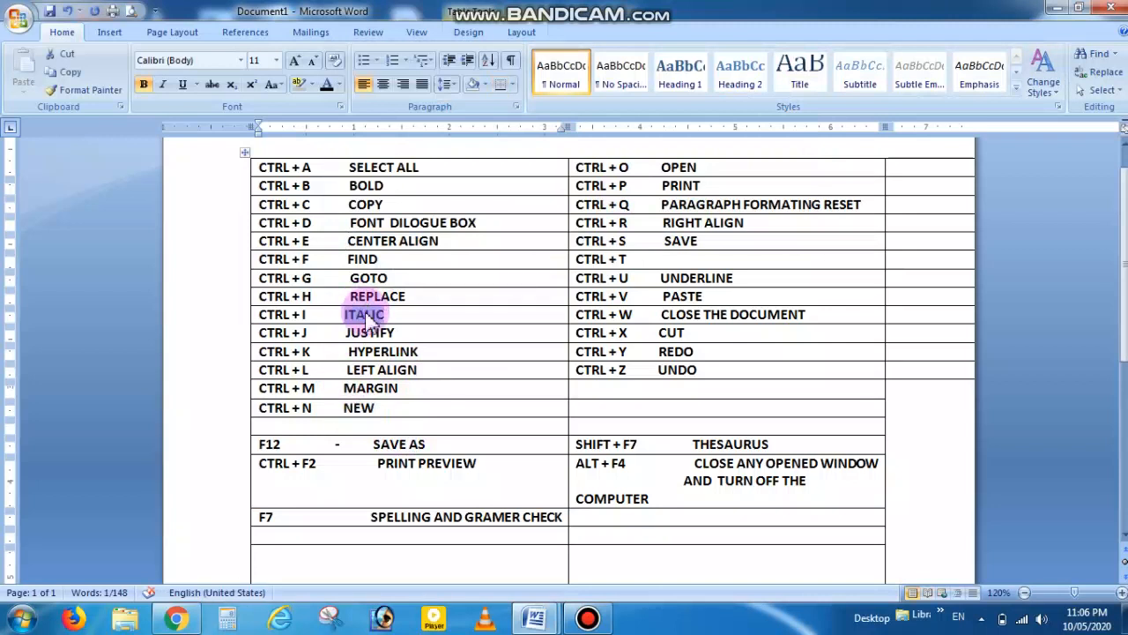
pyautogui.hotkey('ctrl', 'i')
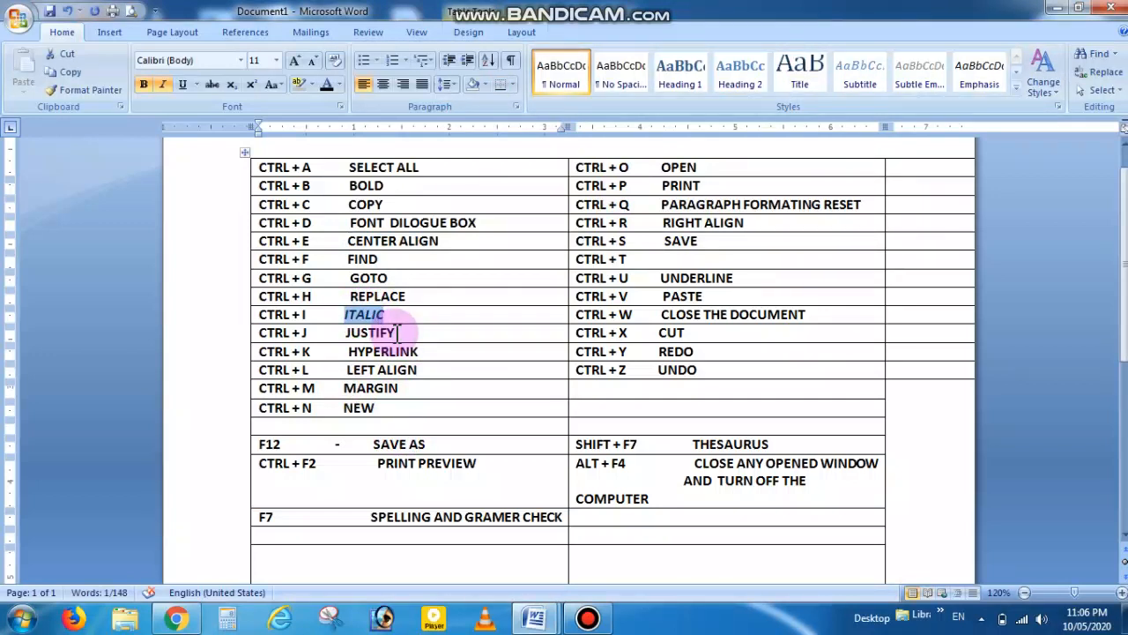
pyautogui.click(379, 332)
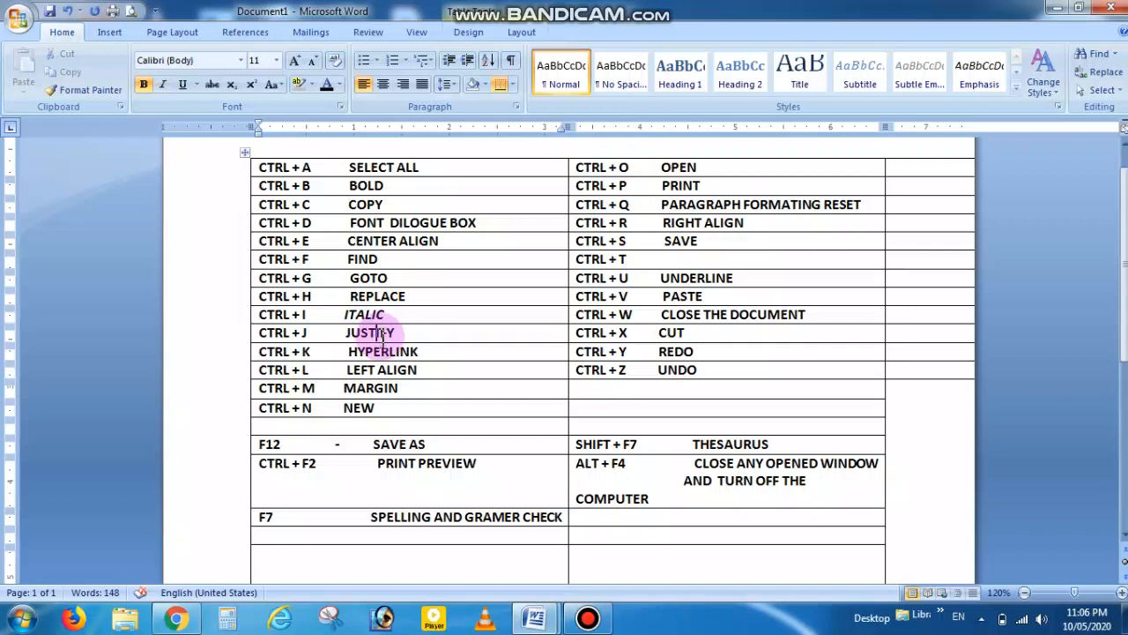
# Create another blank document and enter one line of random filler text starting with "Jffkdjjf".
pyautogui.hotkey('ctrl', 'n')
pyautogui.write('j')
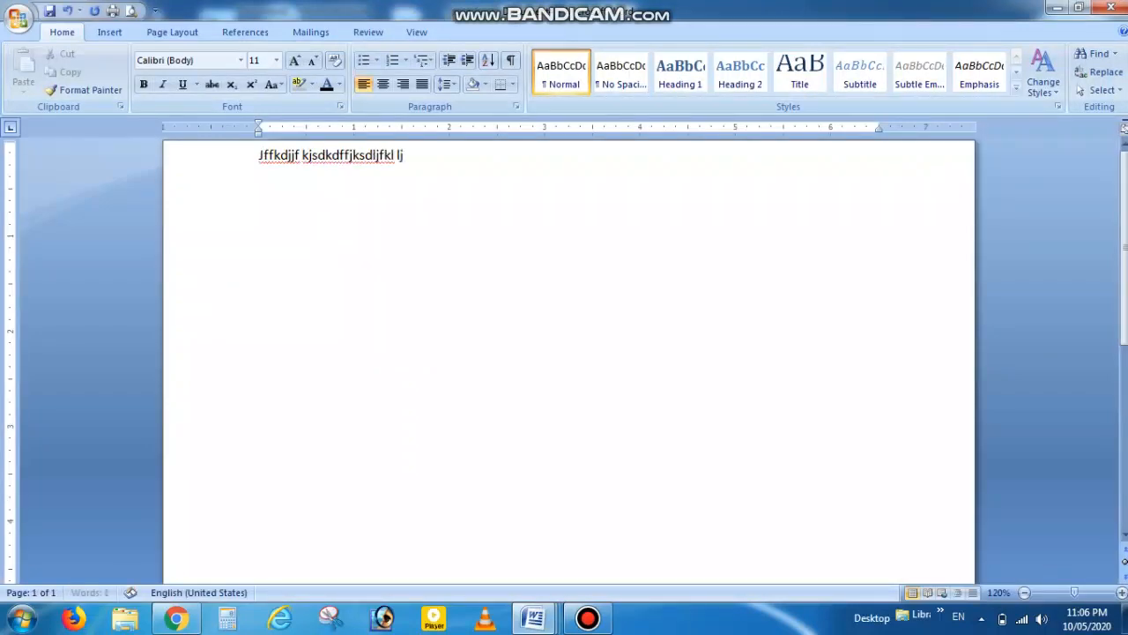
pyautogui.write('ffkdjjf kjsdkdffjksdljfkl ljsklsdfjklsddjfkj klsddjjjjfkl')
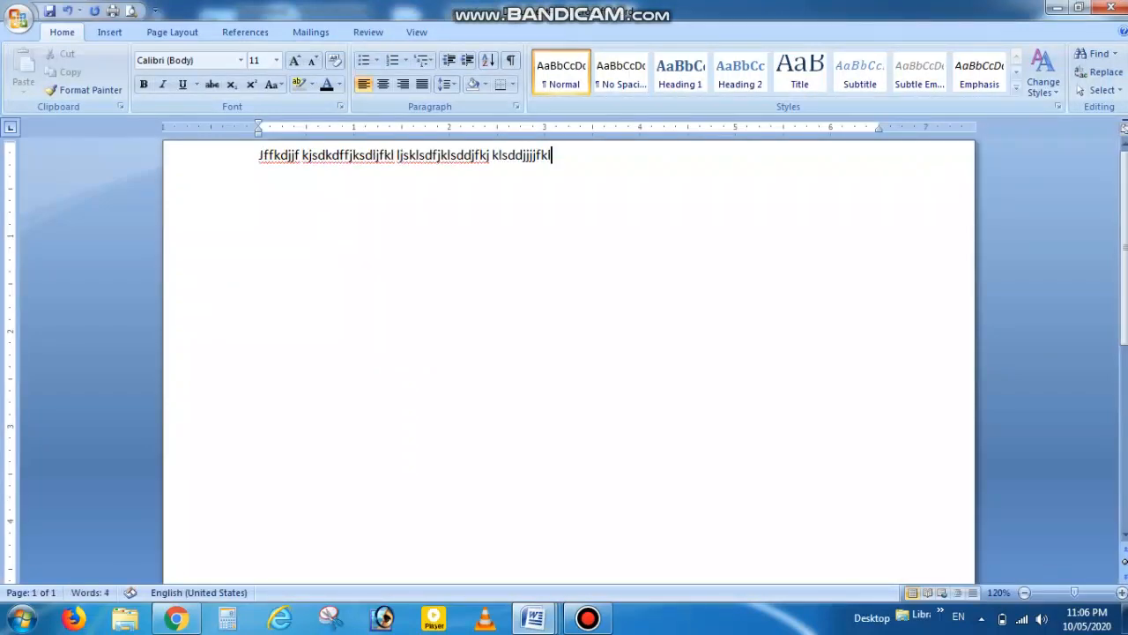
pyautogui.write('jkkfdjsdkldjfklsj')
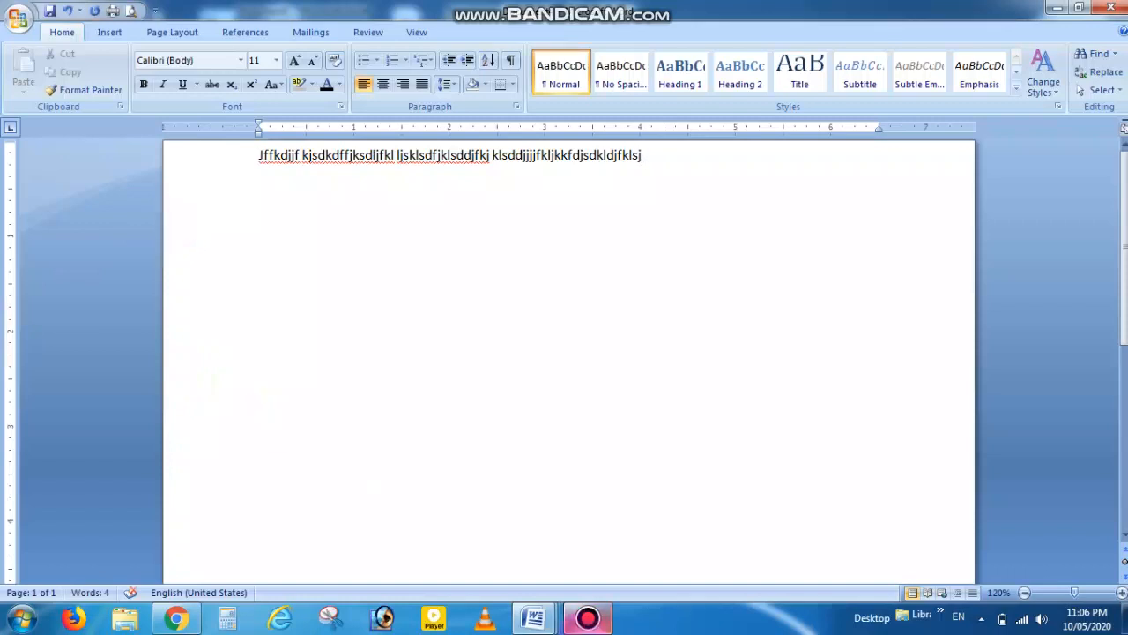
# Return to the shortcut table document, view the Insert Hyperlink options for the word "GOTO", and close the dialog without adding a link.
pyautogui.moveTo(544, 620)
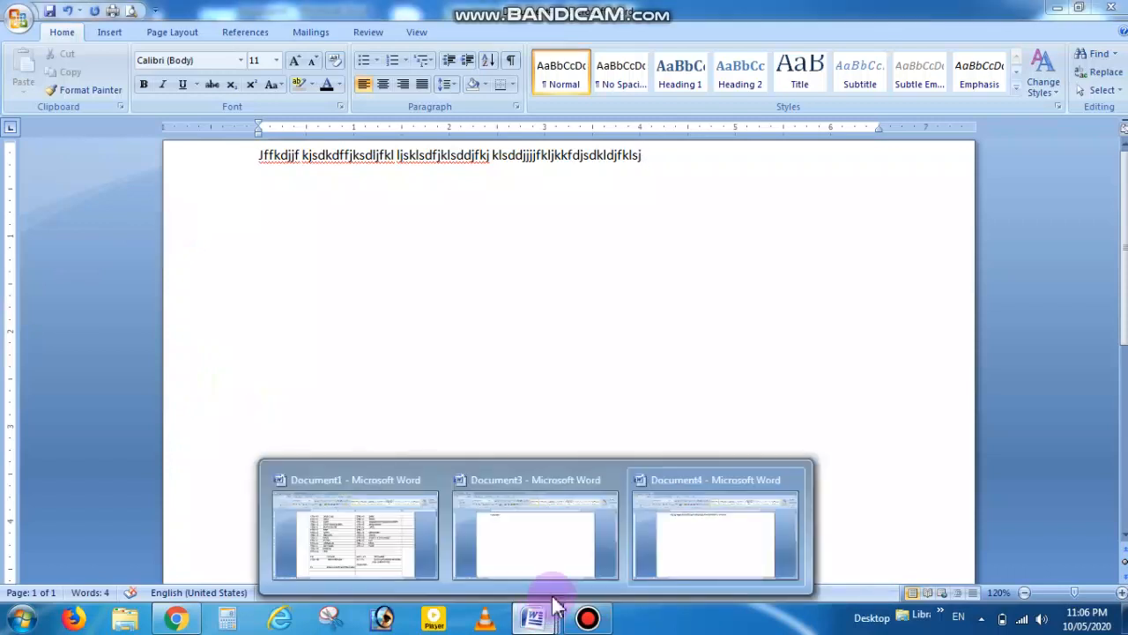
pyautogui.click(398, 531)
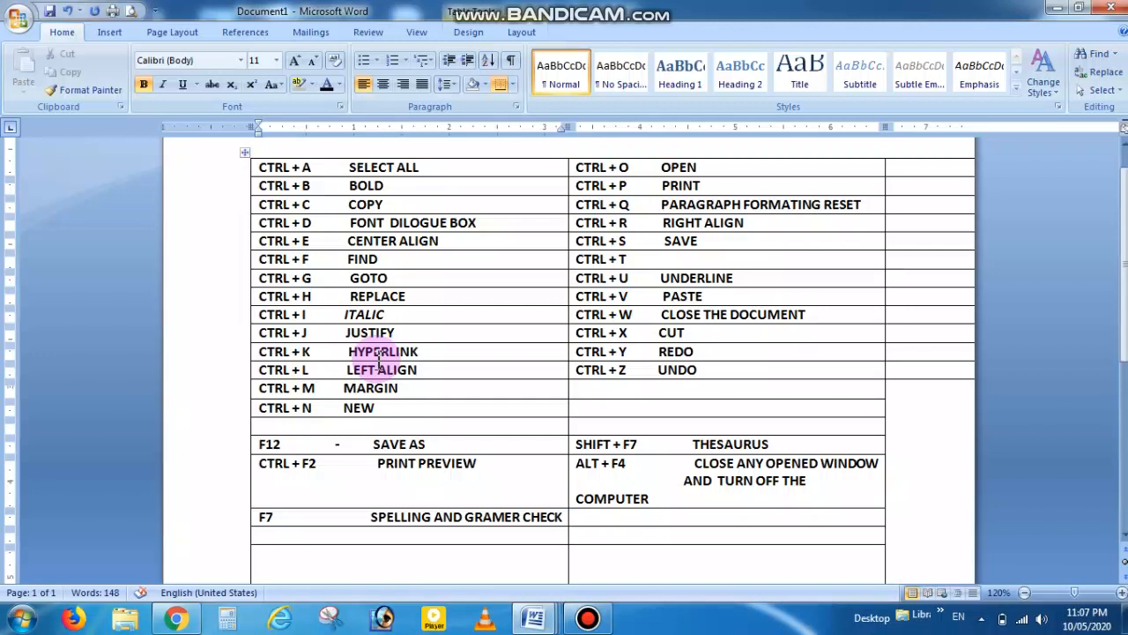
pyautogui.doubleClick(379, 278)
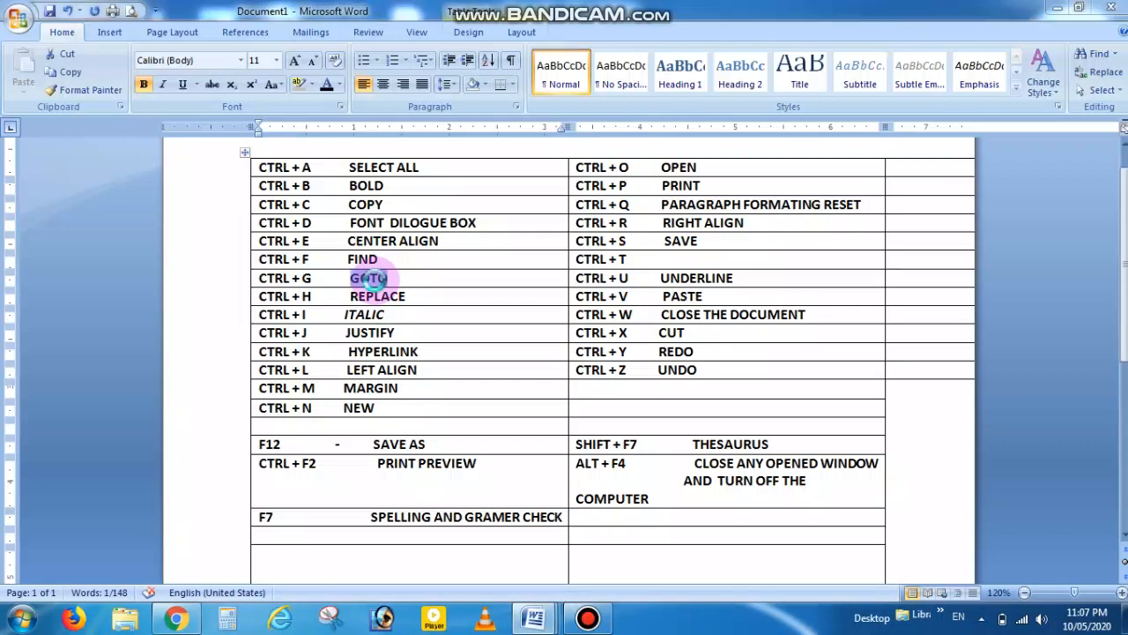
pyautogui.hotkey('ctrl', 'k')
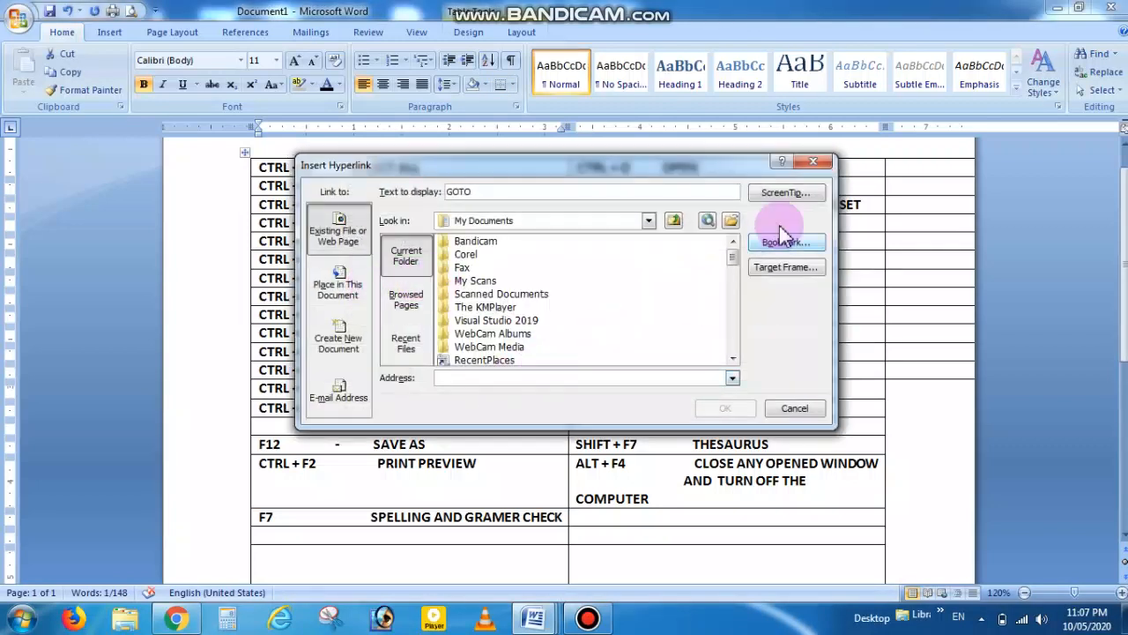
pyautogui.click(817, 162)
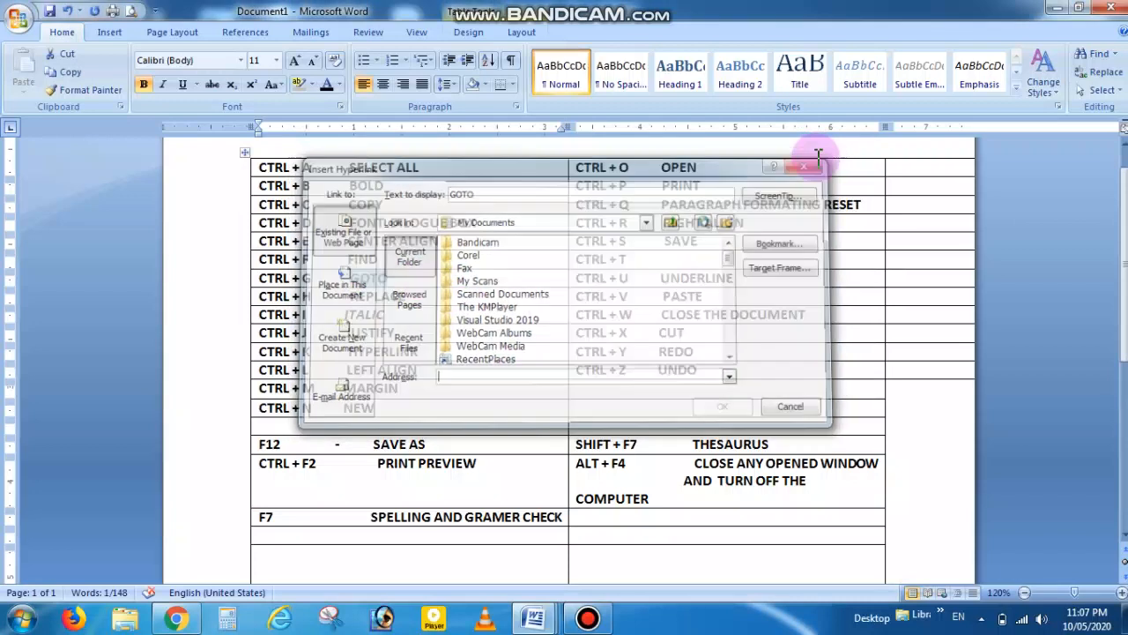
pyautogui.click(379, 277)
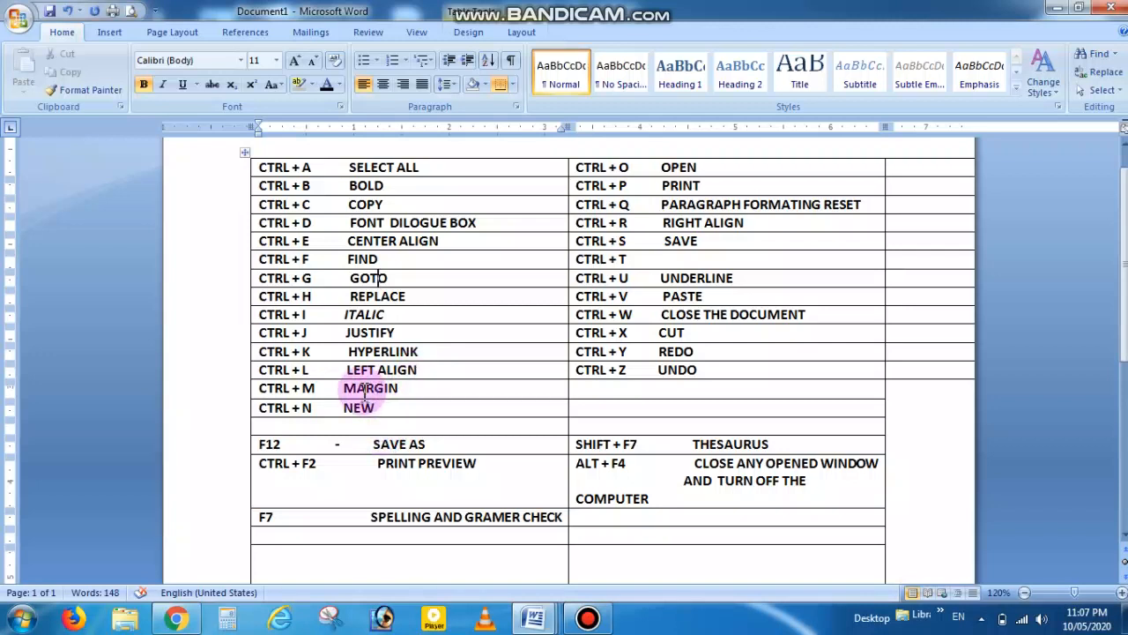
# Demonstrate increasing and decreasing the left indent on the entire shortcut table document, finishing with it indented by one level.
pyautogui.hotkey('ctrl', 'a')
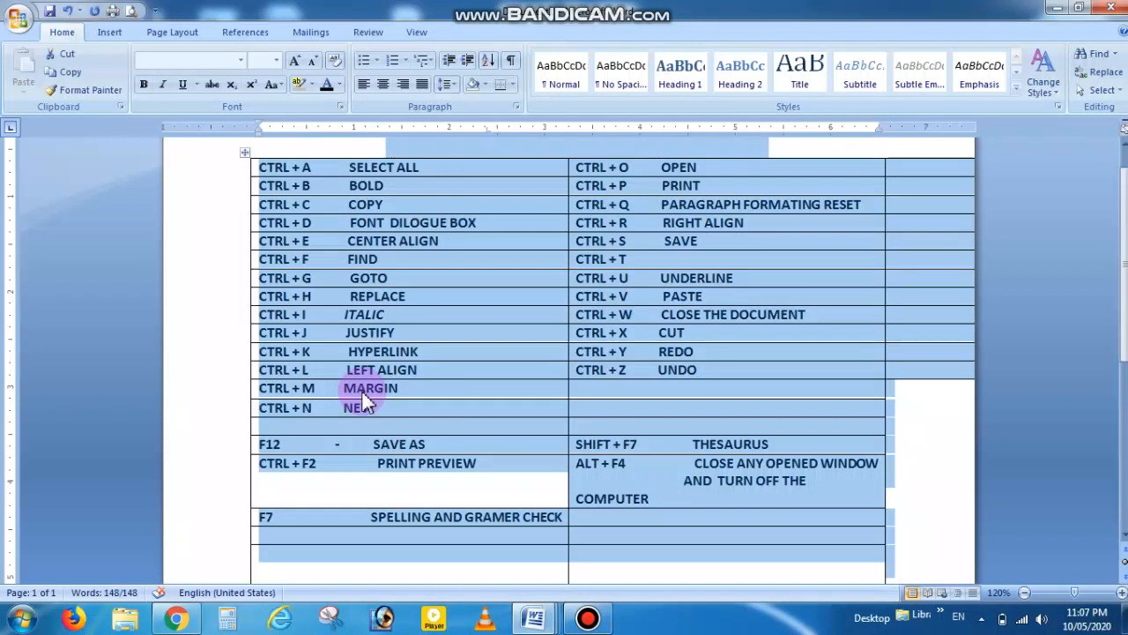
pyautogui.hotkey('ctrl', 'm')
pyautogui.hotkey('ctrl', 'm')
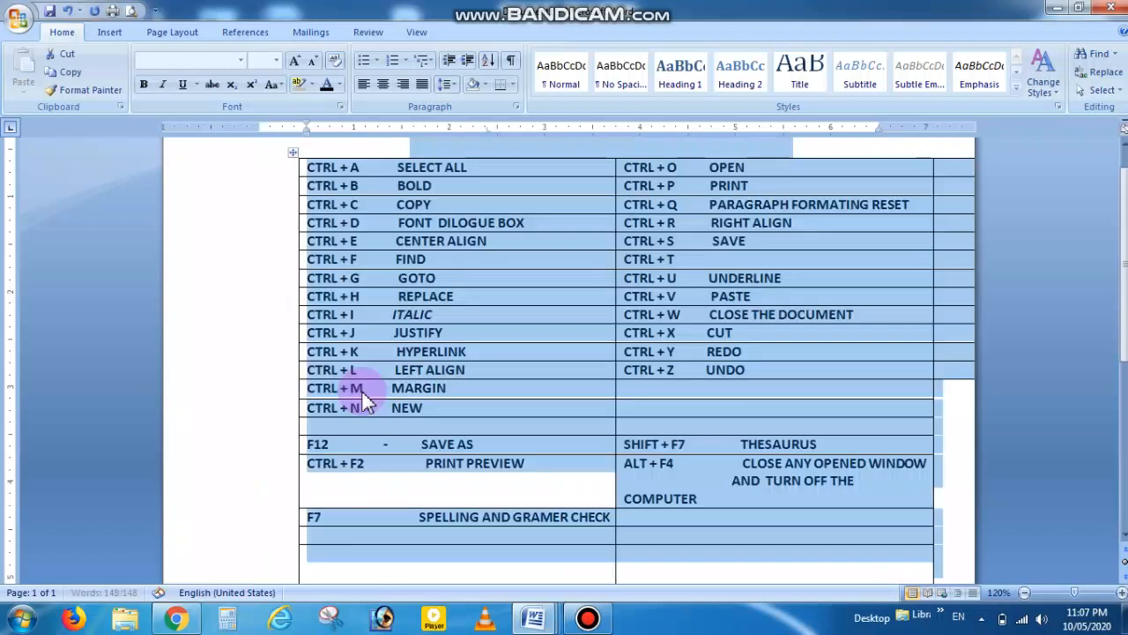
pyautogui.hotkey('ctrl', 'm')
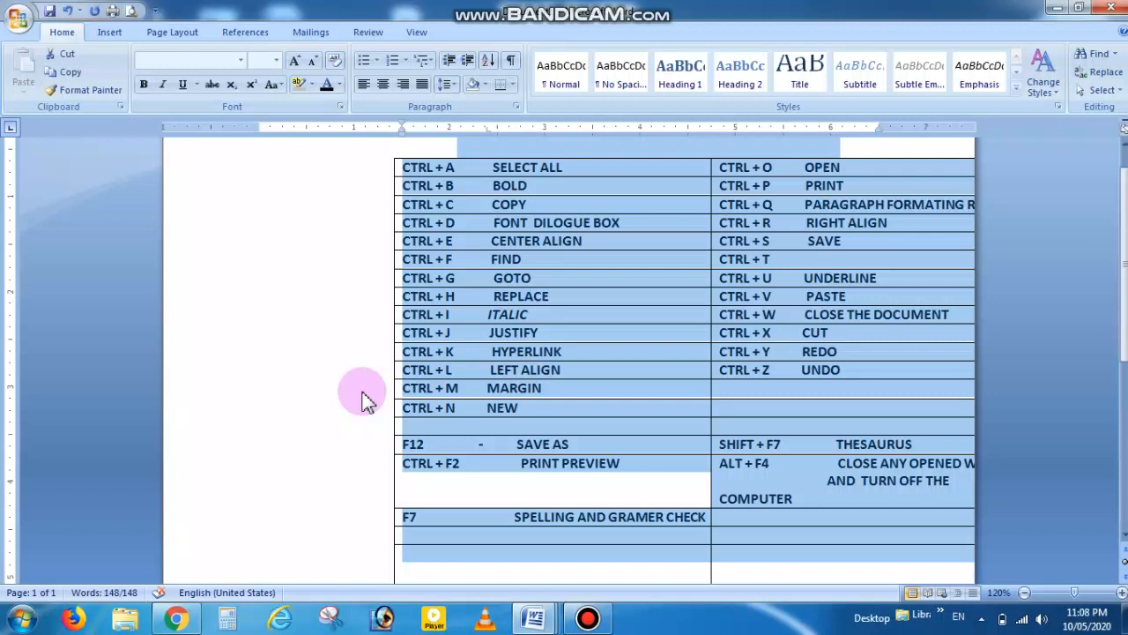
pyautogui.hotkey('ctrl', 'shift', 'm')
pyautogui.hotkey('ctrl', 'shift', 'm')
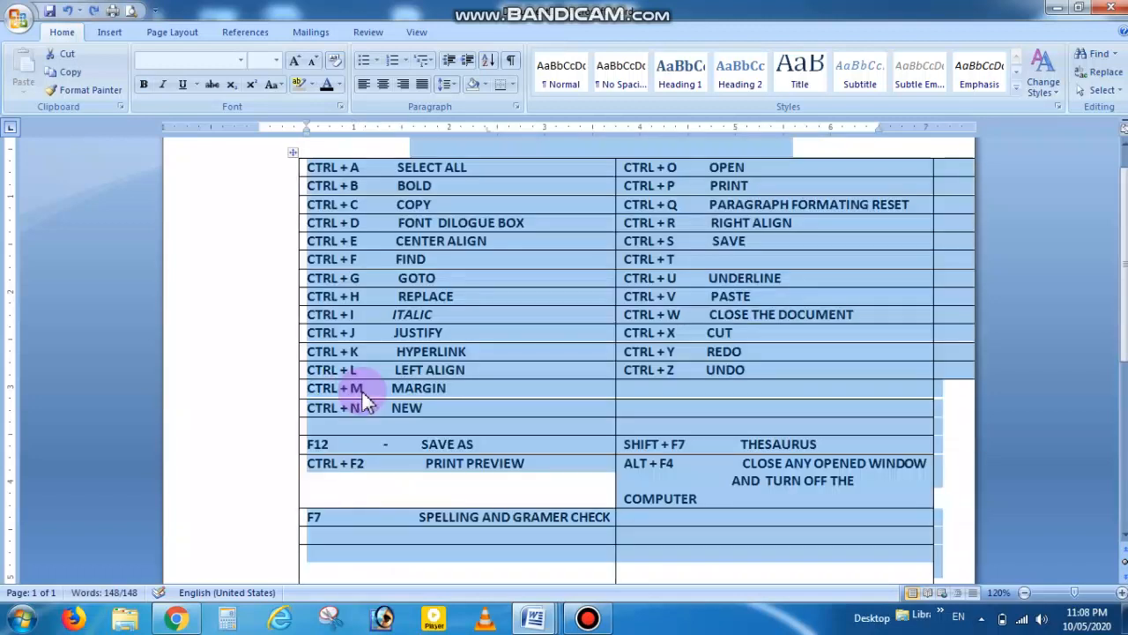
pyautogui.hotkey('ctrl', 'shift', 'm')
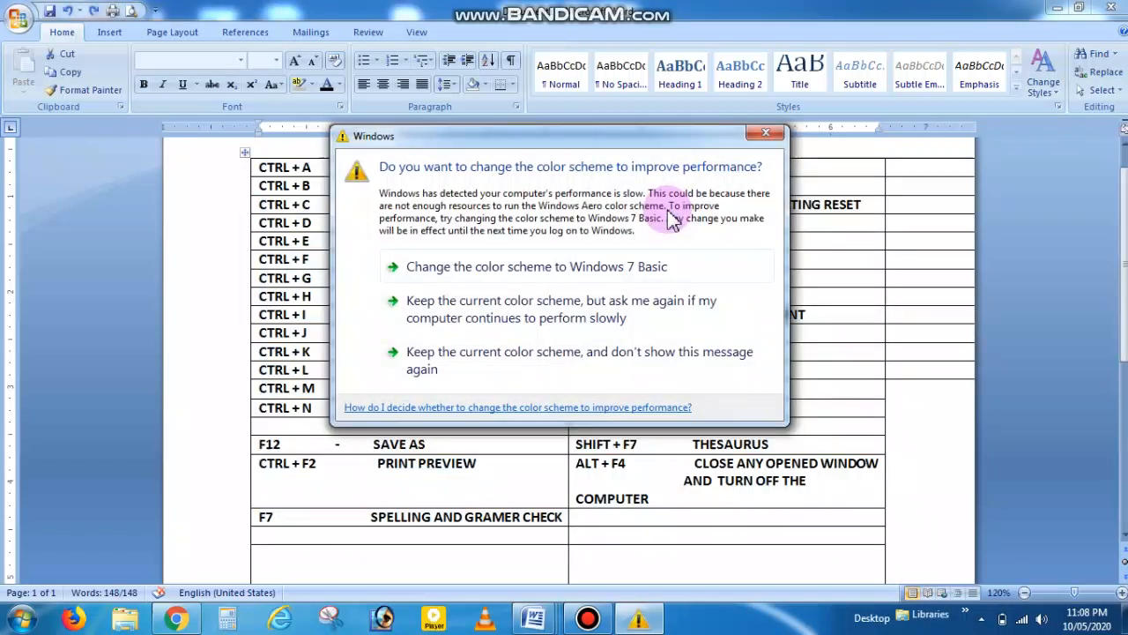
pyautogui.click(758, 132)
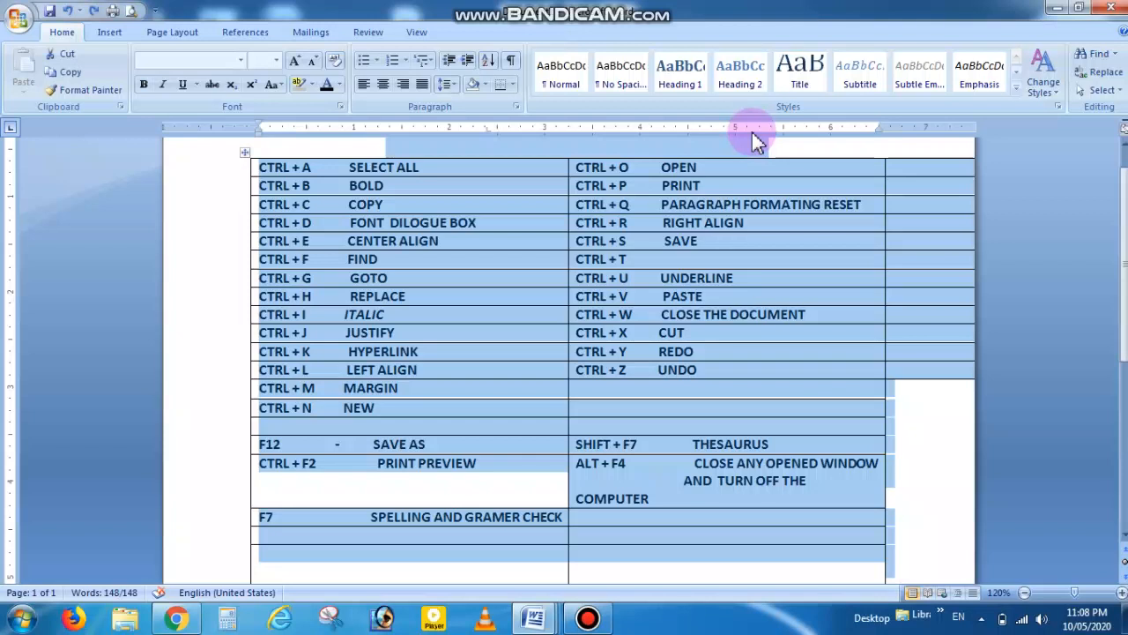
pyautogui.hotkey('ctrl', 'm')
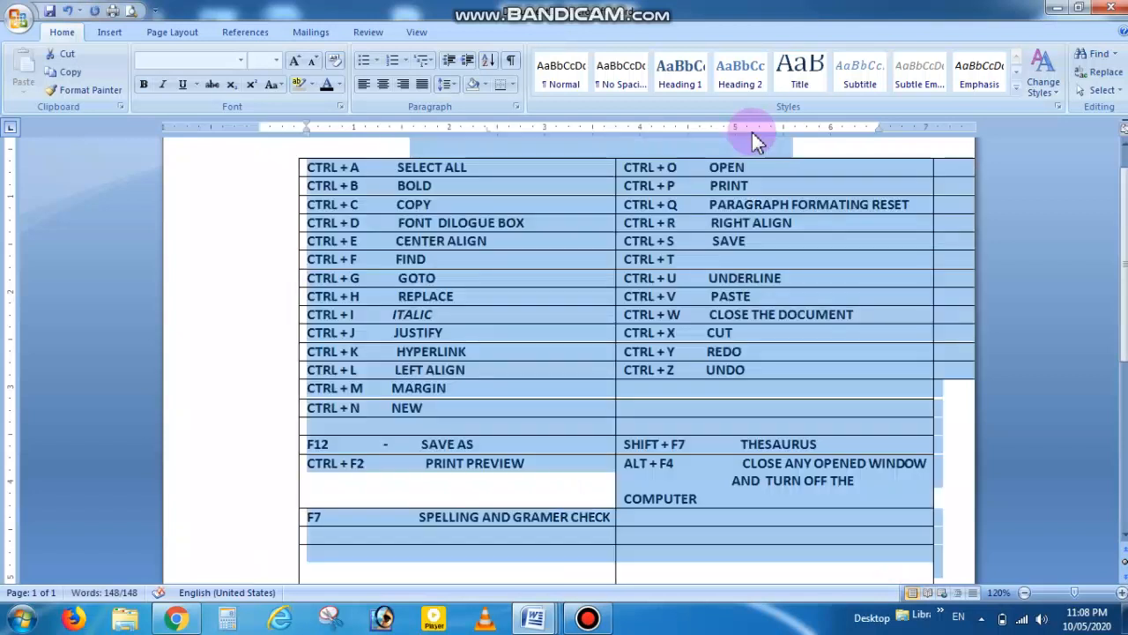
# Create another blank document and enter the right-aligned filler text "Kjfksadjfkl jksjdfklsdjklfj kjfdkj".
pyautogui.hotkey('ctrl', 'n')
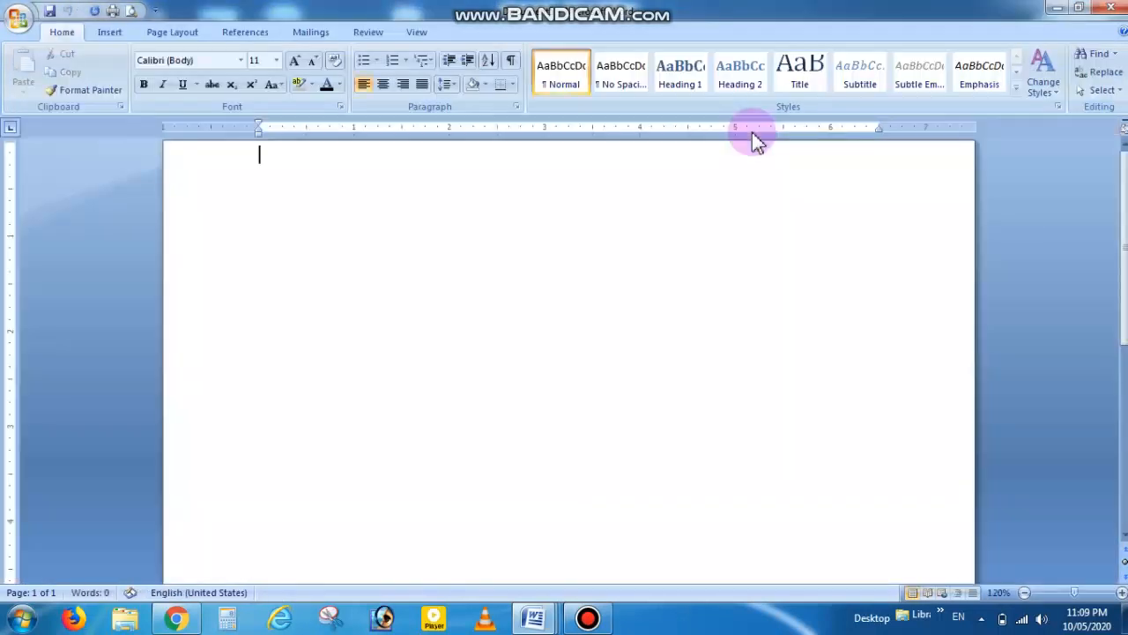
pyautogui.hotkey('ctrl', 'r')
pyautogui.write('kjfksa')
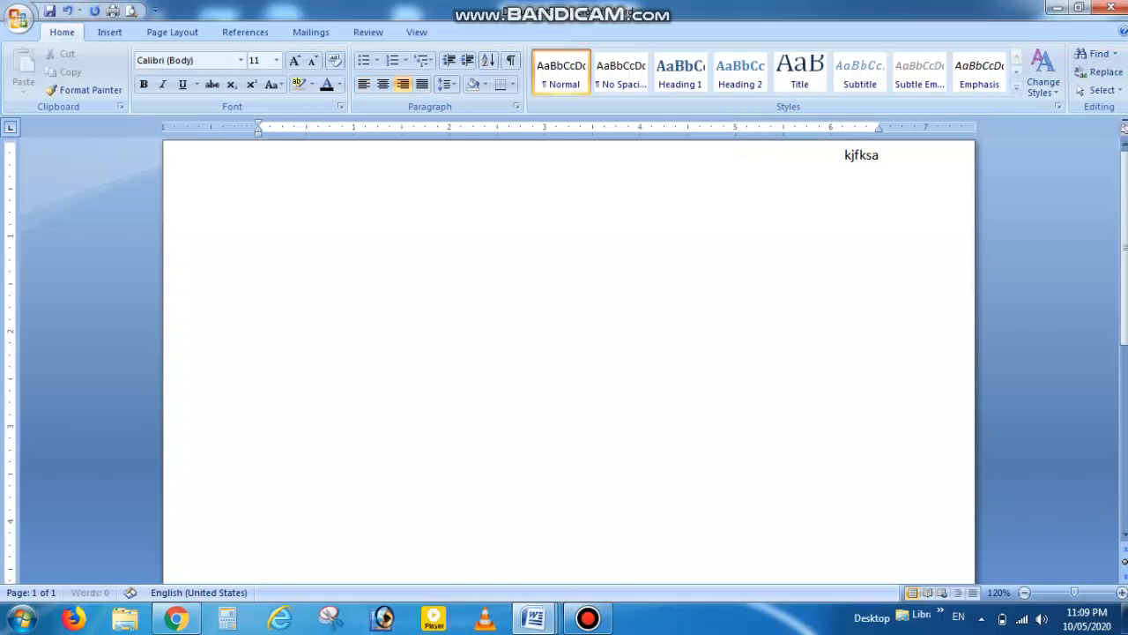
pyautogui.write('djfkl jksjdfklsdjklfj kjfdkj')
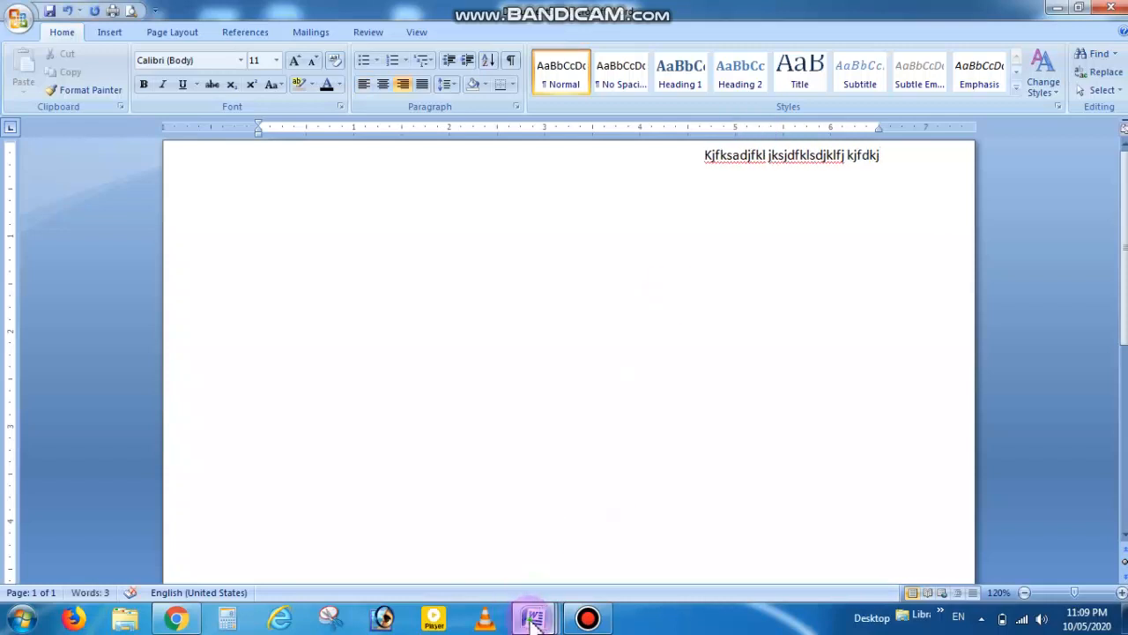
# Place the cursor after "CTRL + U" in the shortcut table document and dismiss the Windows color scheme prompt without choosing an option.
pyautogui.moveTo(532, 621)
pyautogui.click(272, 530)
pyautogui.hotkey('ctrl', 'a')
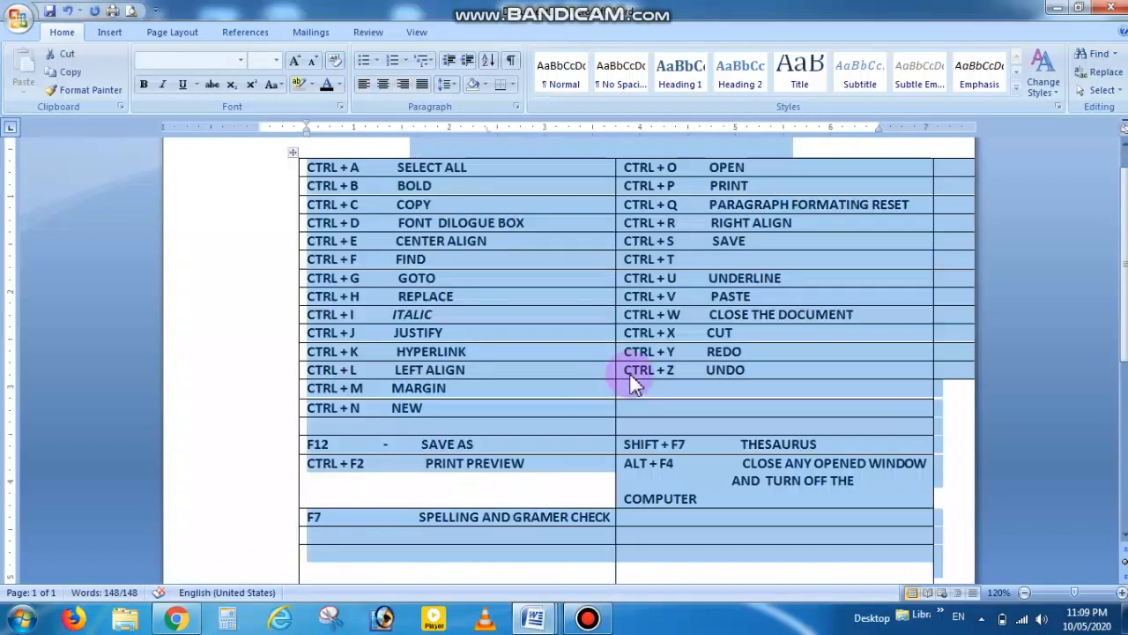
pyautogui.click(686, 246)
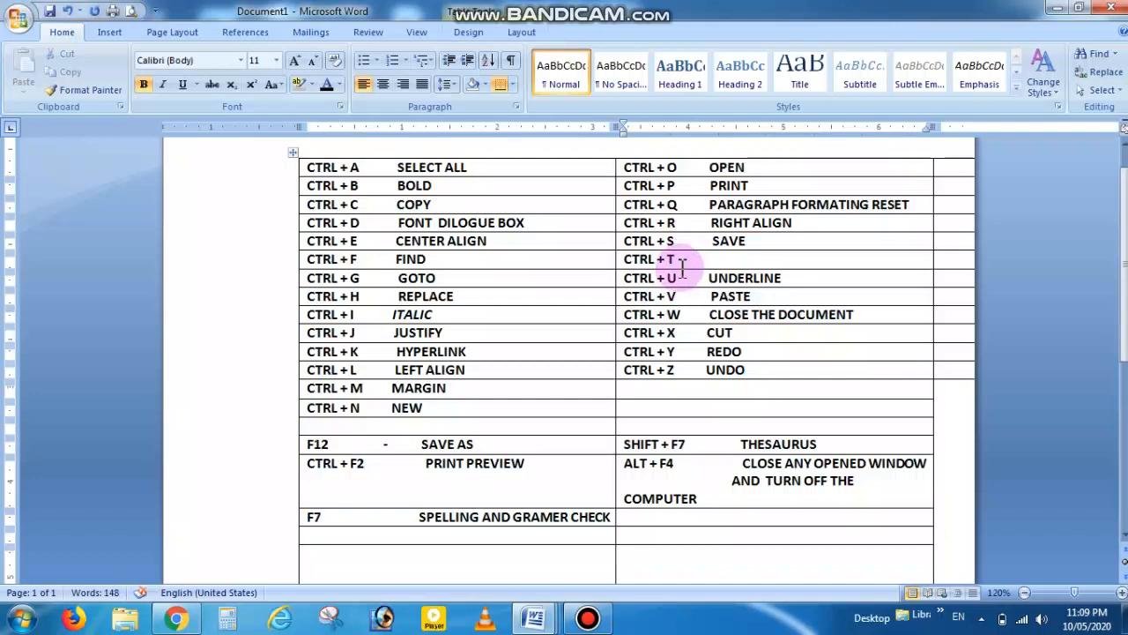
pyautogui.click(680, 278)
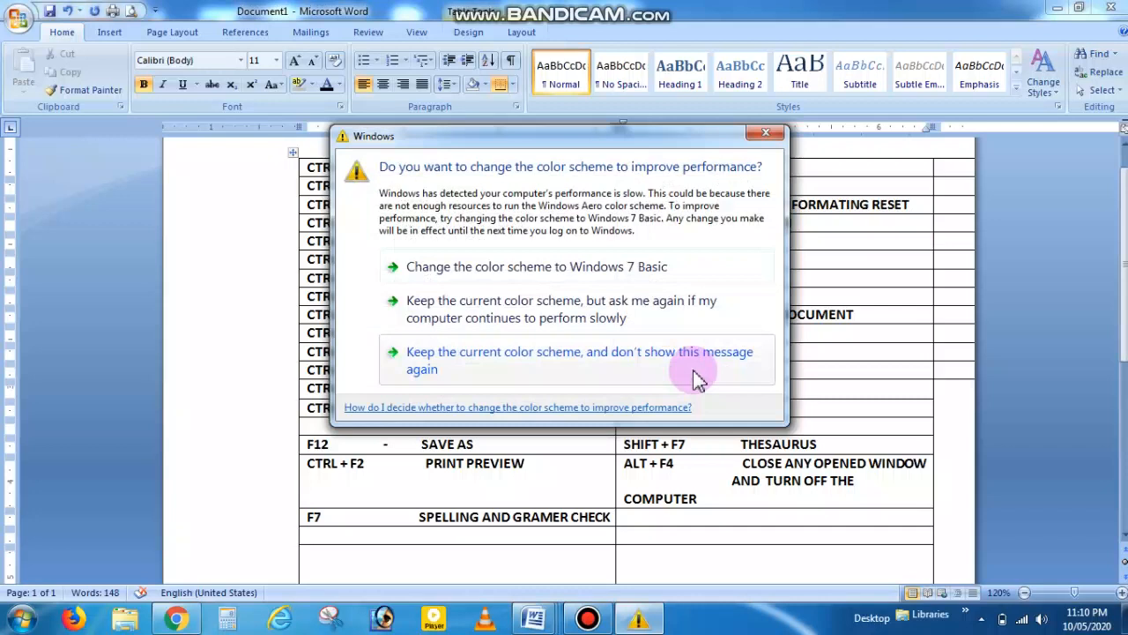
pyautogui.click(776, 134)
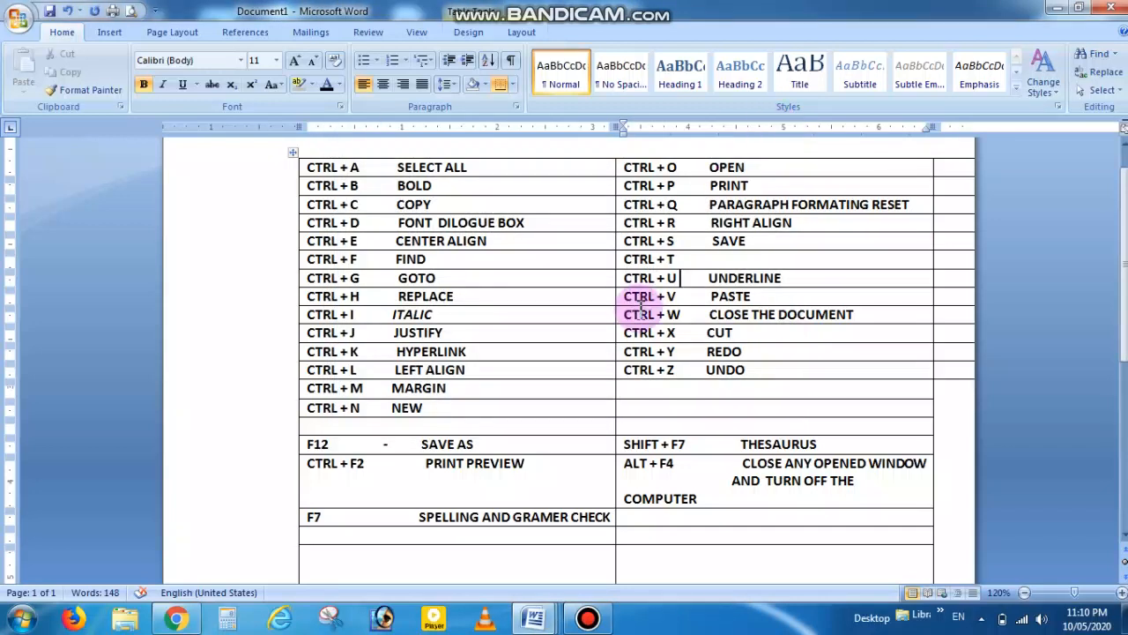